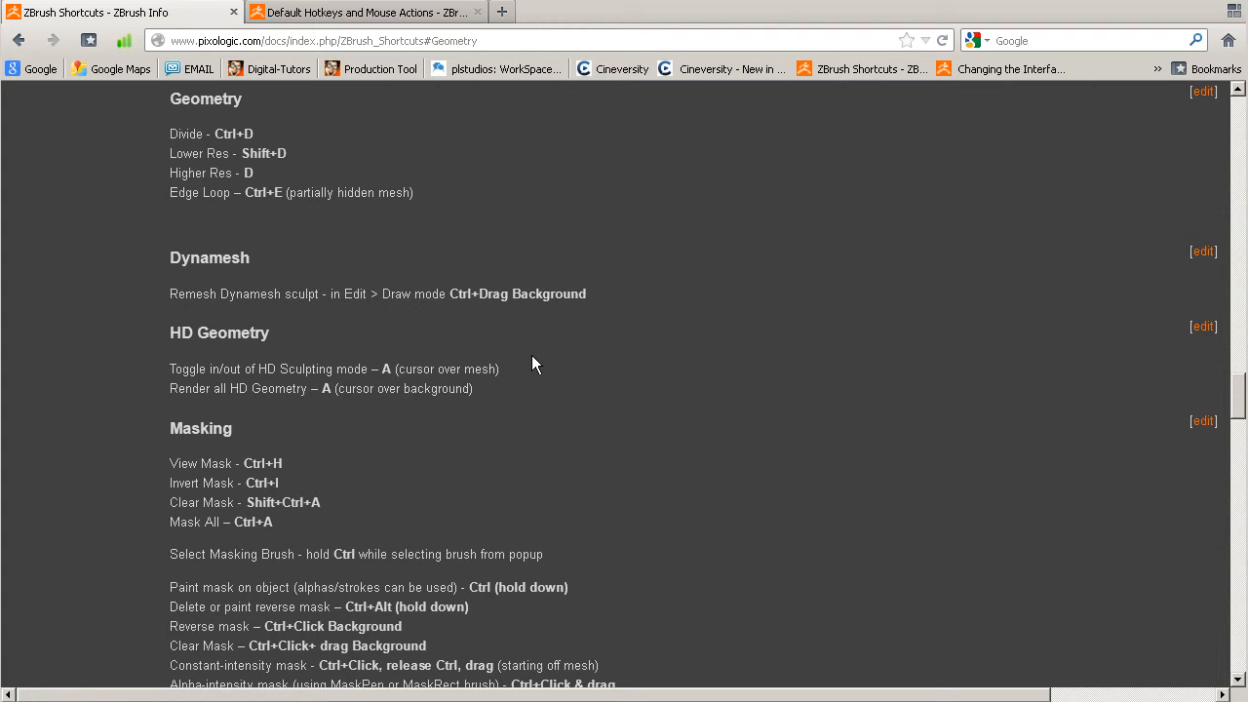
Examine the ZBrush Shortcuts page and the Default Hotkeys and Mouse Actions page for their lists of keyboard shortcuts
{"action": "scroll", "coordinate": [468, 322], "scroll_direction": "up", "scroll_amount": 6}
{"action": "left_click", "coordinate": [18, 41]}
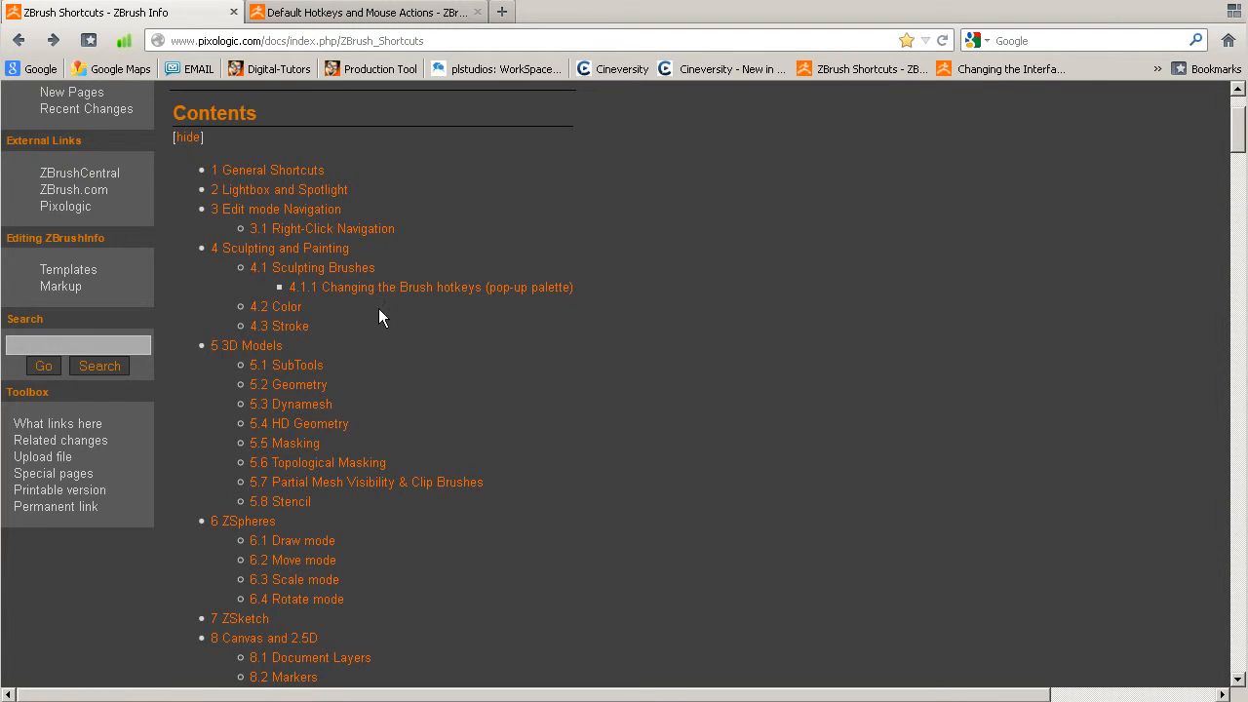
{"action": "left_click", "coordinate": [355, 12]}
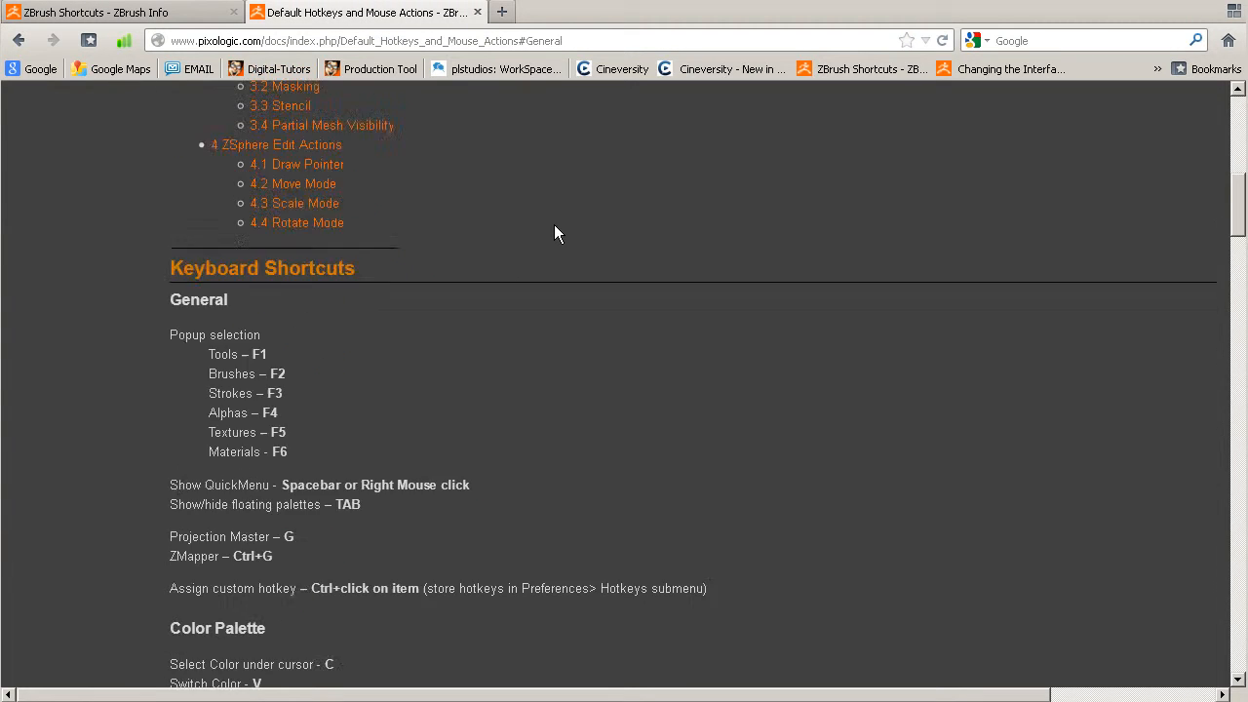
{"action": "scroll", "coordinate": [554, 226], "scroll_direction": "up", "scroll_amount": 10}
{"action": "scroll", "coordinate": [497, 337], "scroll_direction": "down", "scroll_amount": 8}
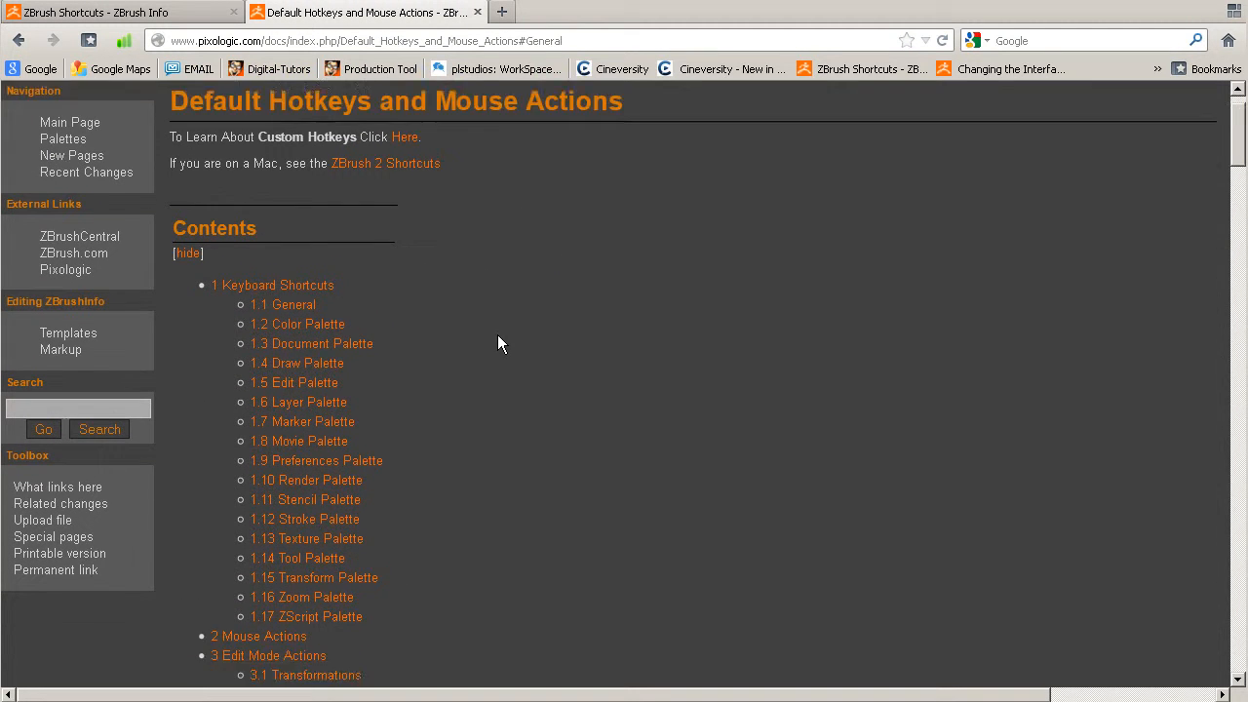
{"action": "mouse_move", "coordinate": [1239, 185]}
{"action": "left_mouse_down"}
{"action": "mouse_move", "coordinate": [1234, 282]}
{"action": "mouse_move", "coordinate": [1244, 132]}
{"action": "left_mouse_up"}
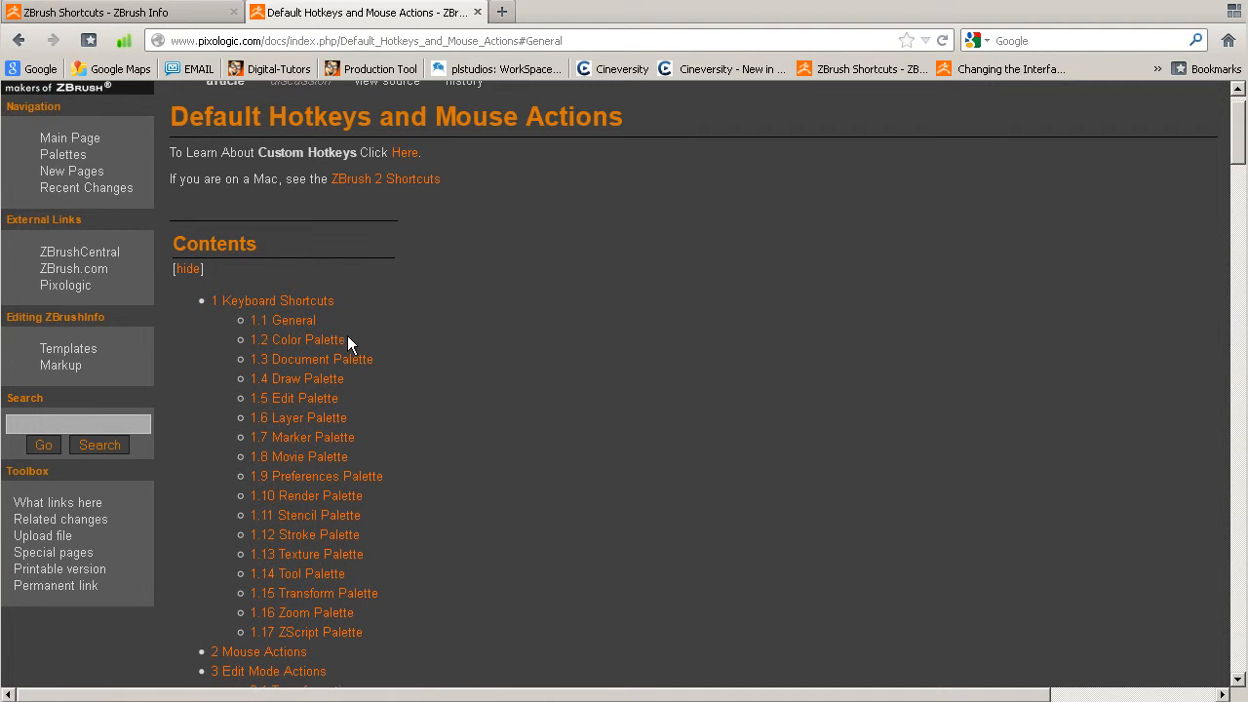
{"action": "scroll", "coordinate": [393, 245], "scroll_direction": "up", "scroll_amount": 1}
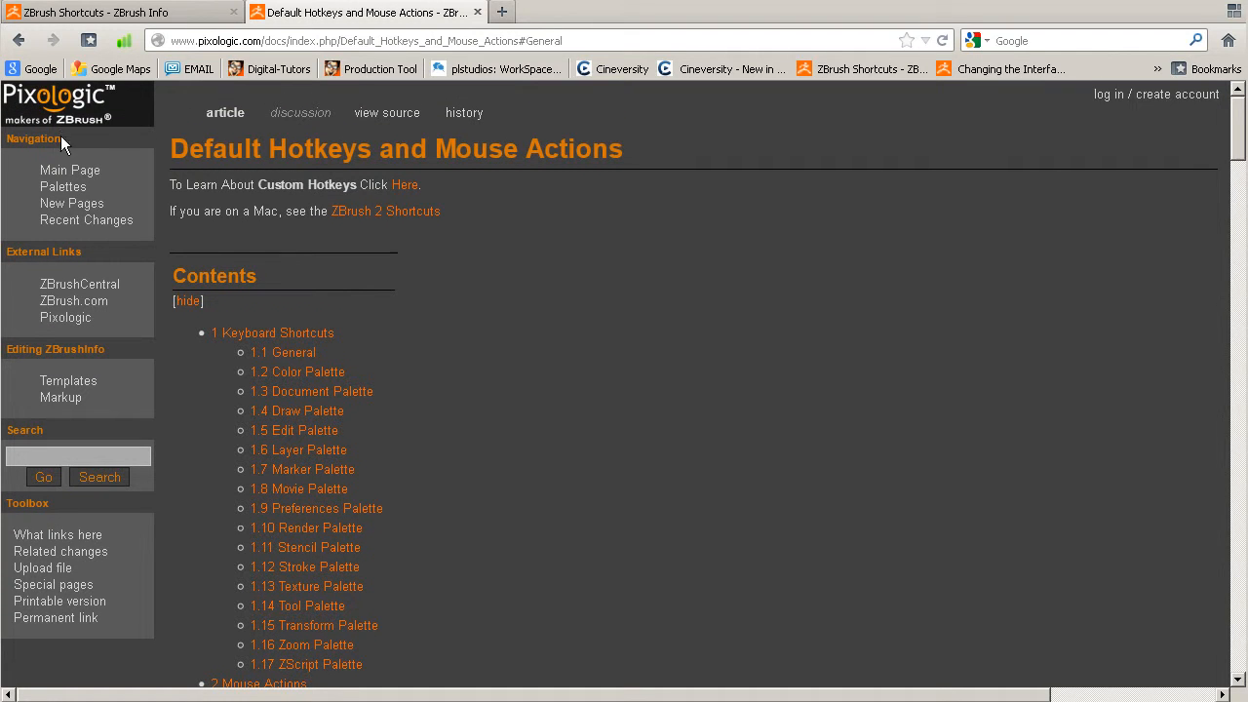
{"action": "left_click", "coordinate": [184, 13]}
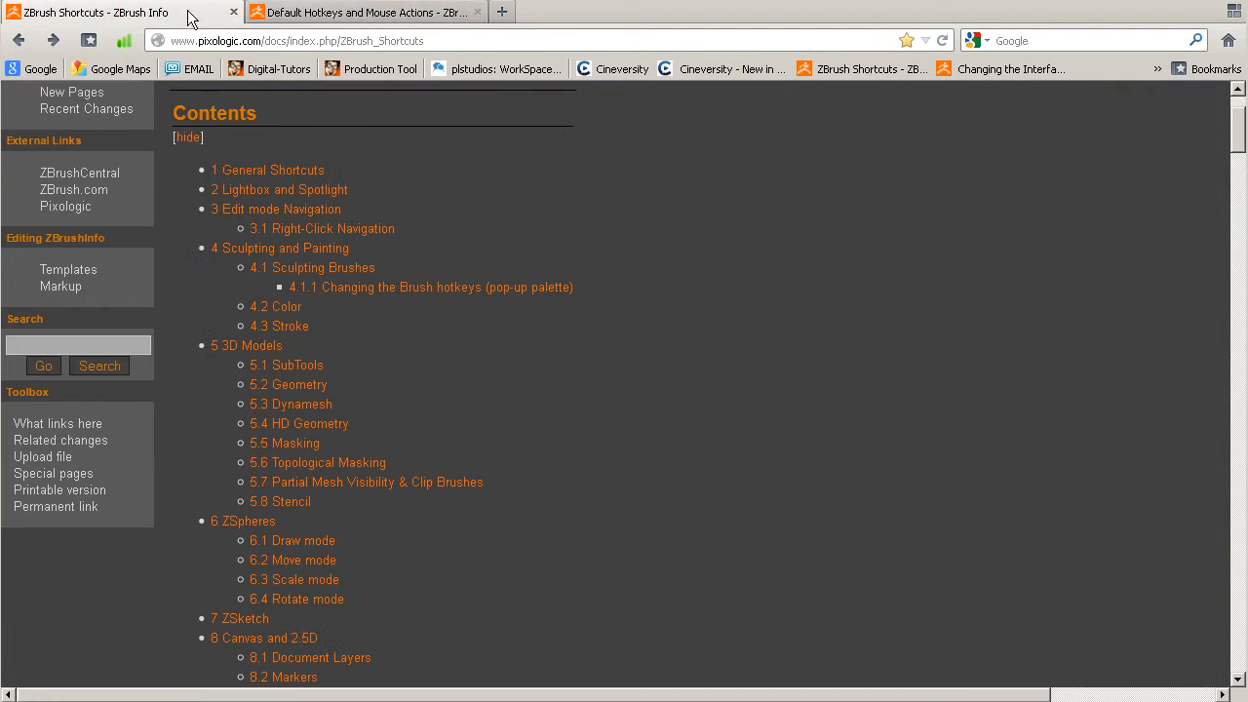
{"action": "left_click", "coordinate": [305, 16]}
Switch to ZBrush and look through the pop-up palettes for tools, brushes, strokes, alphas, textures and materials
{"action": "left_click", "coordinate": [1189, 2]}
{"action": "left_click_drag", "start_coordinate": [836, 195], "coordinate": [859, 348]}
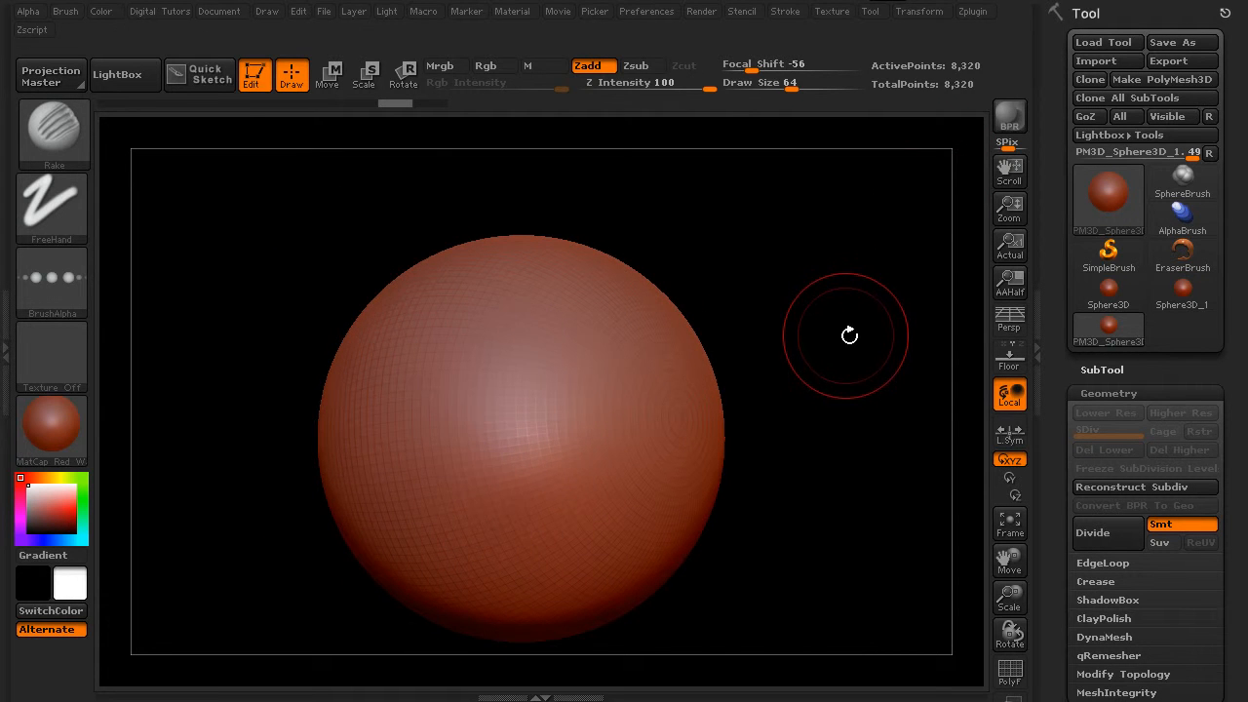
{"action": "key", "text": "F1"}
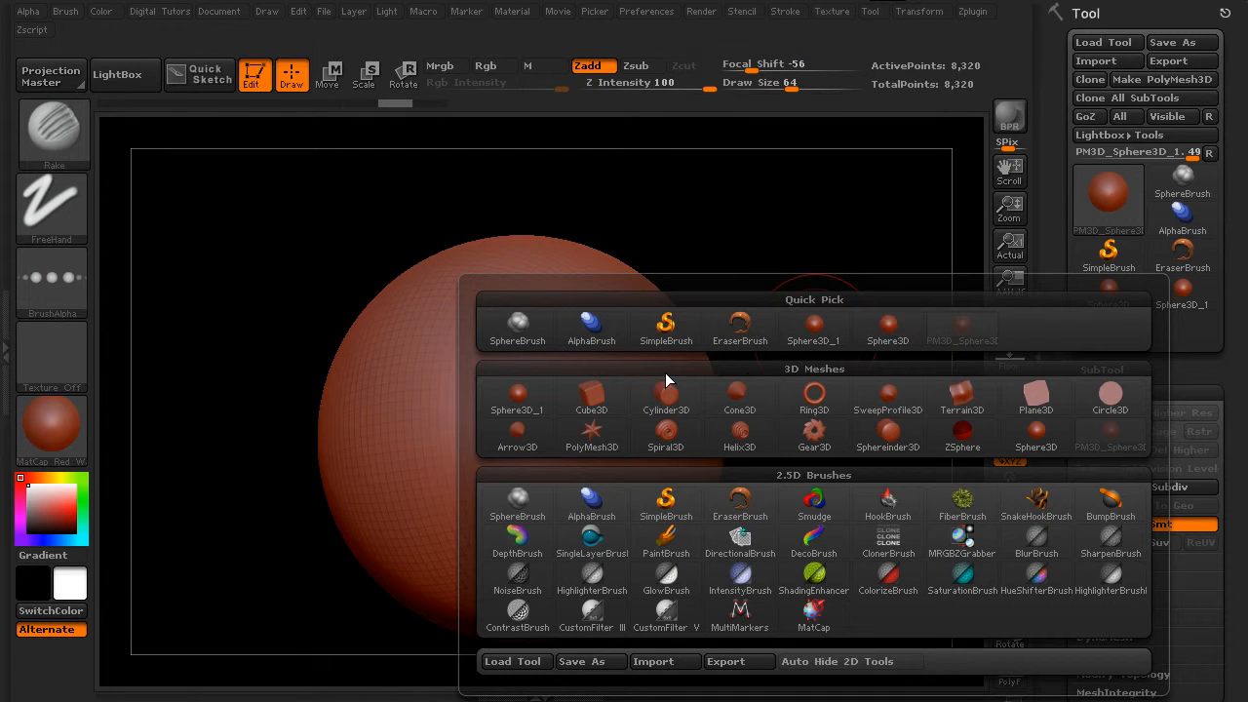
{"action": "key", "text": "b"}
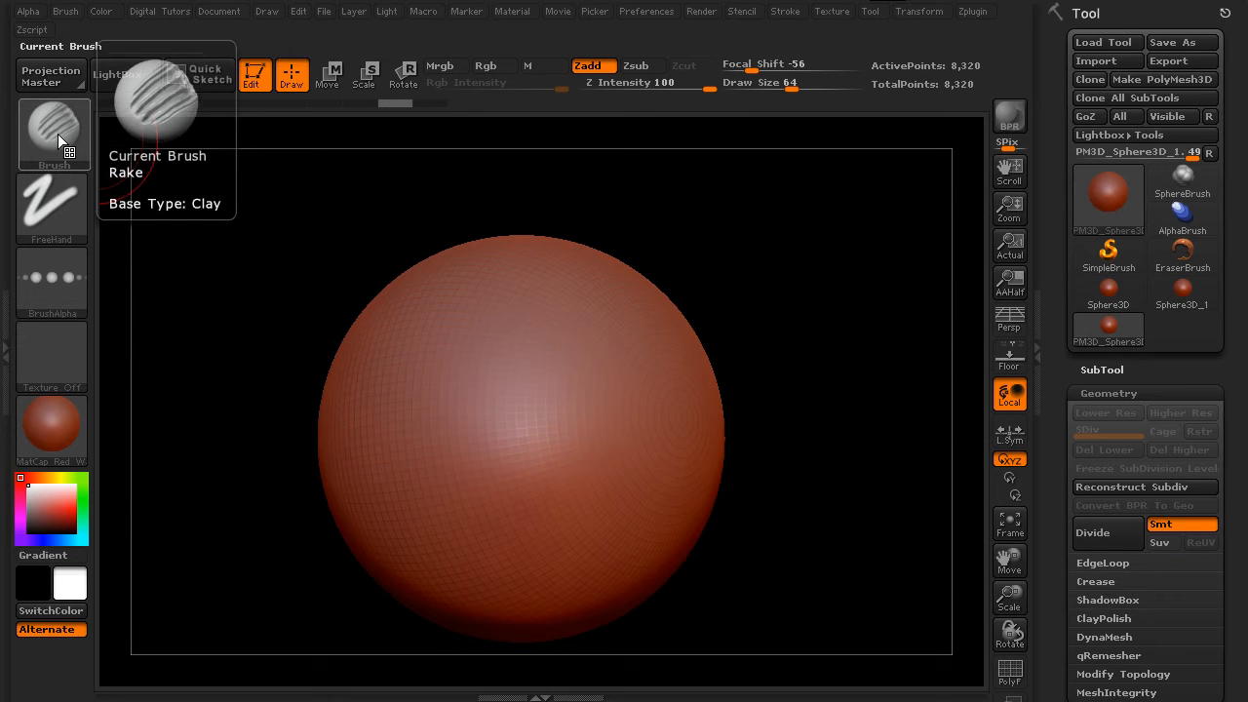
{"action": "left_click", "coordinate": [57, 134]}
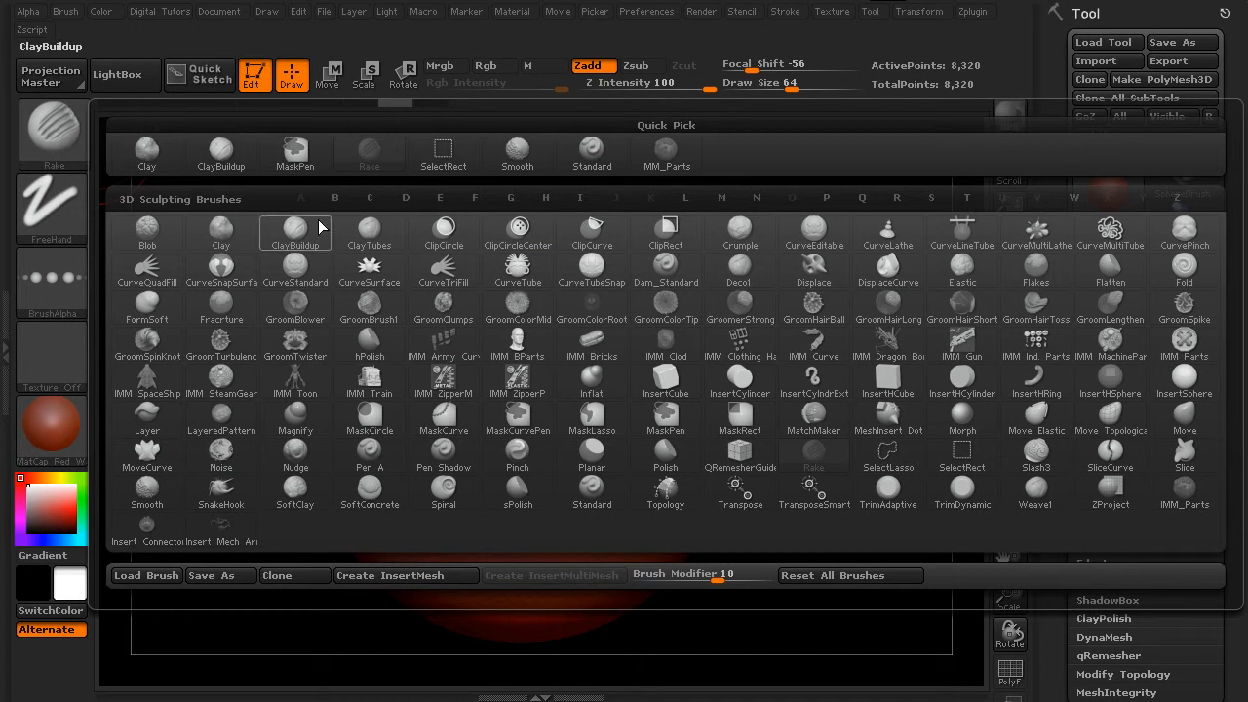
{"action": "key", "text": "Escape"}
{"action": "key", "text": "F3"}
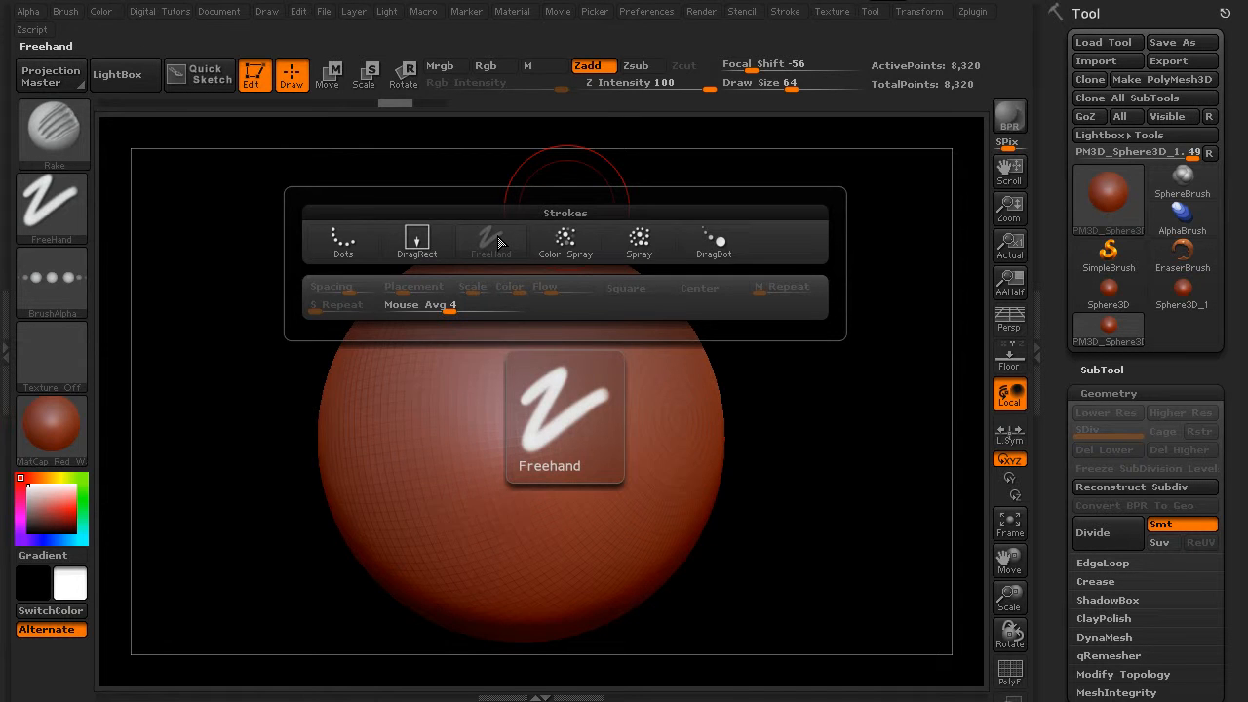
{"action": "key", "text": "F4"}
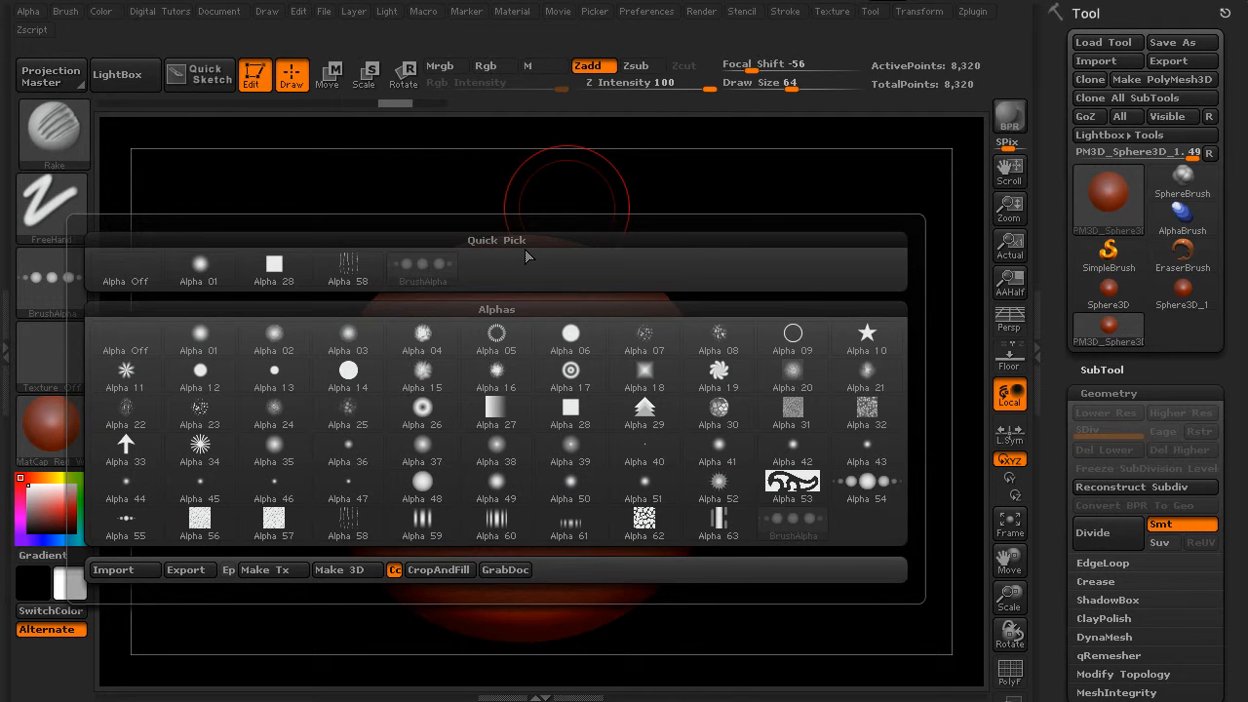
{"action": "key", "text": "F5"}
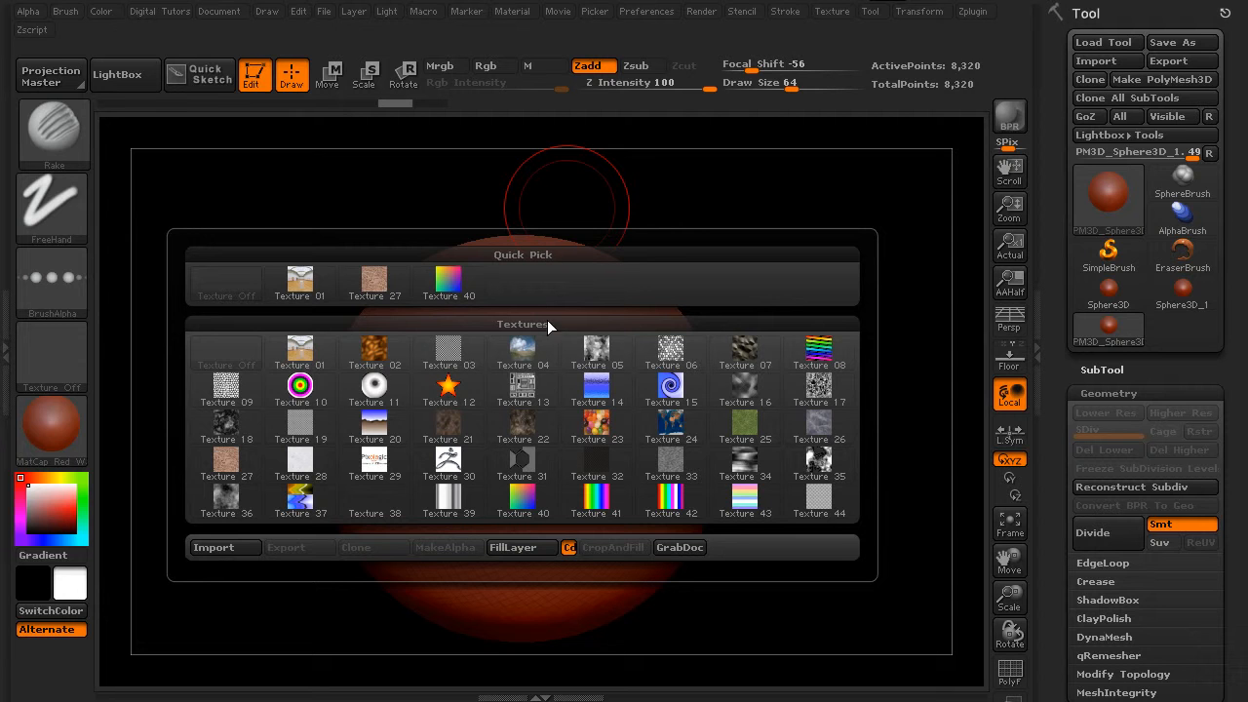
{"action": "key", "text": "F6"}
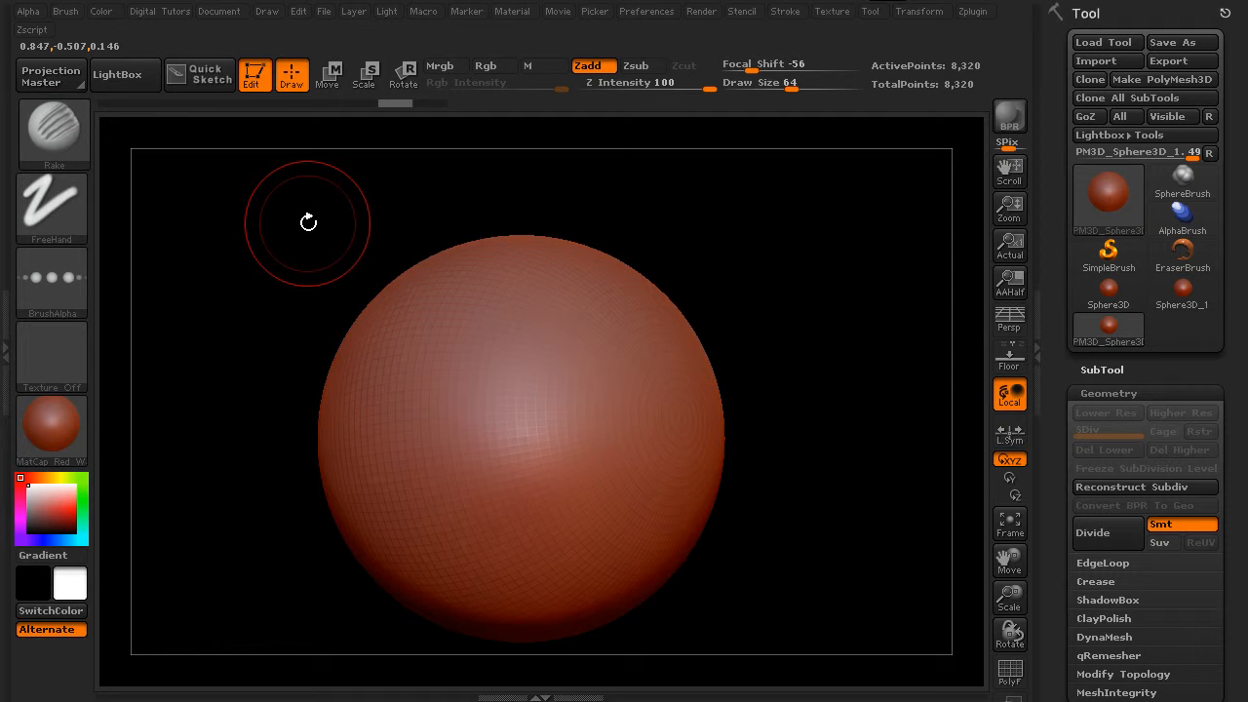
Filter the sculpting brushes to those starting with G and select the GroomerStrong brush
{"action": "key", "text": "b"}
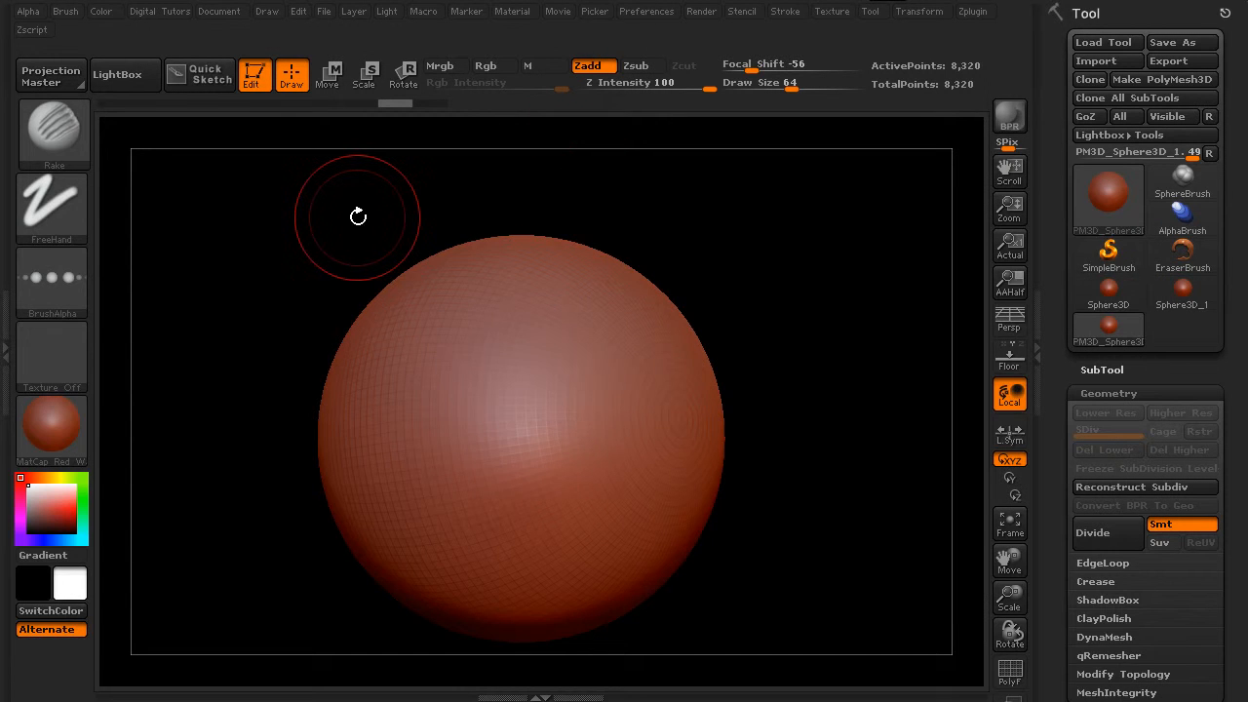
{"action": "key", "text": "b"}
{"action": "key", "text": "g"}
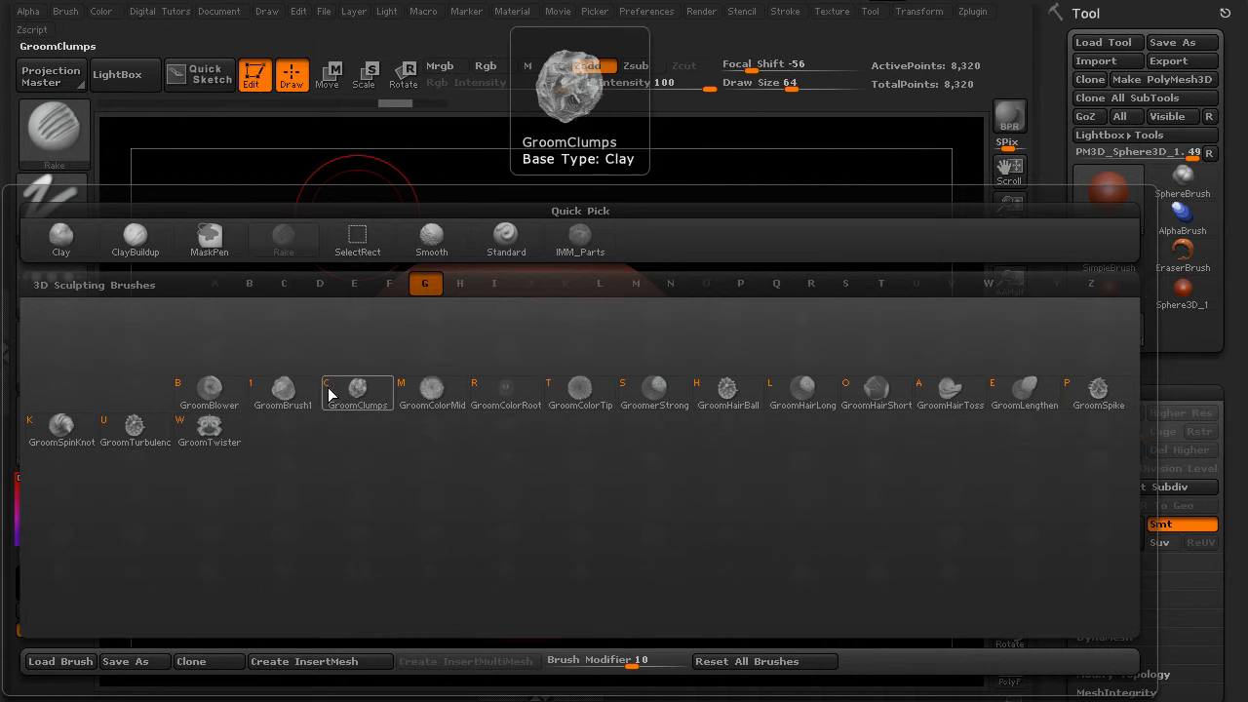
{"action": "left_click", "coordinate": [653, 390]}
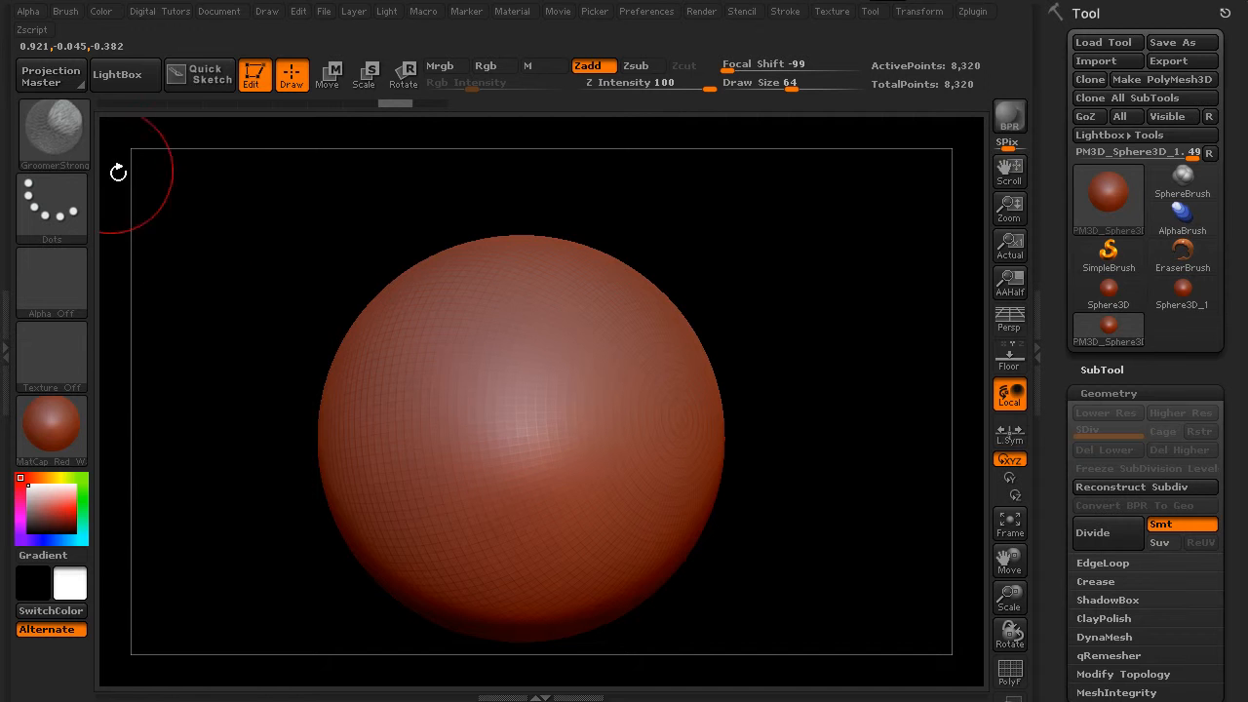
Change the active sculpting brush to Standard and return to the GroomerStrong brush
{"action": "mouse_move", "coordinate": [50, 141]}
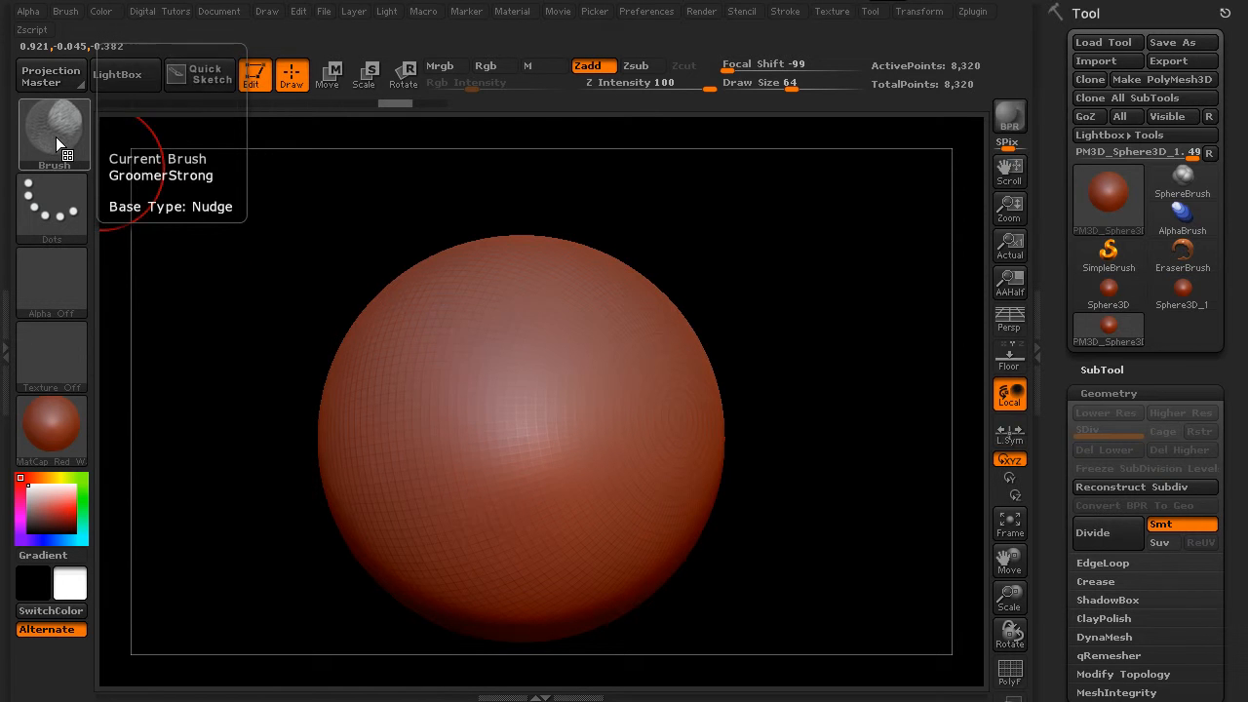
{"action": "left_click", "coordinate": [55, 136]}
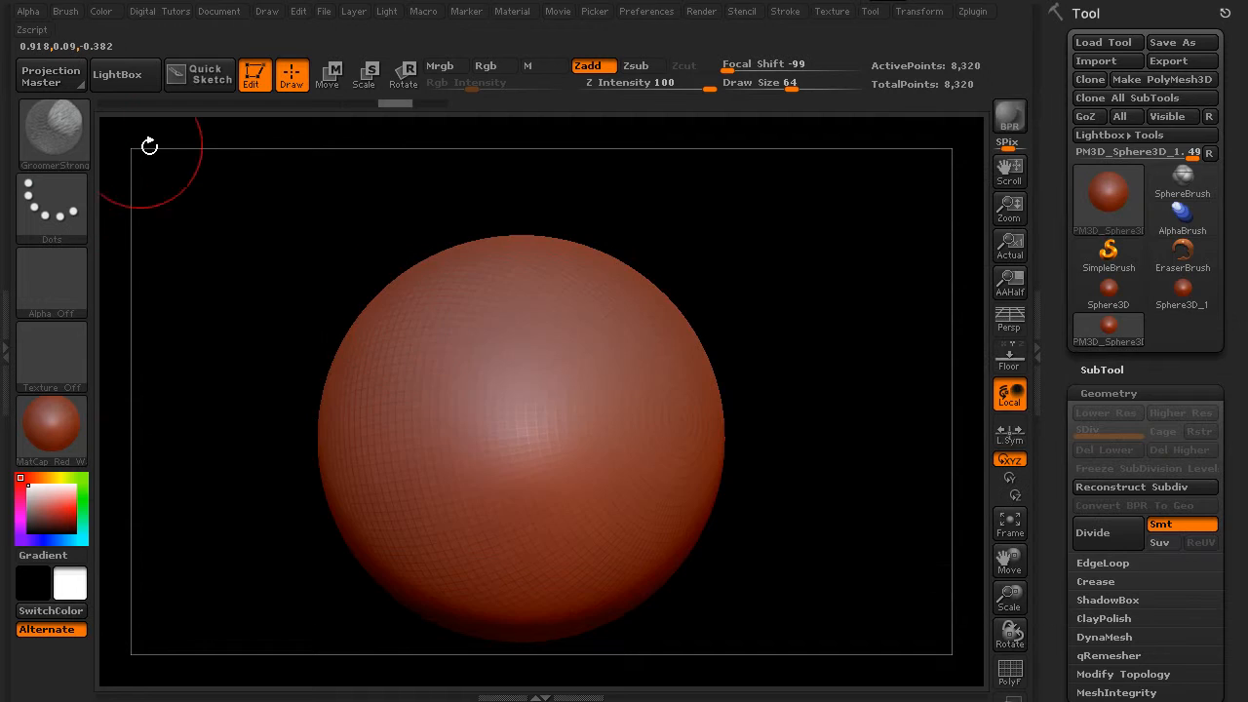
{"action": "left_click", "coordinate": [77, 137]}
{"action": "left_click", "coordinate": [592, 493]}
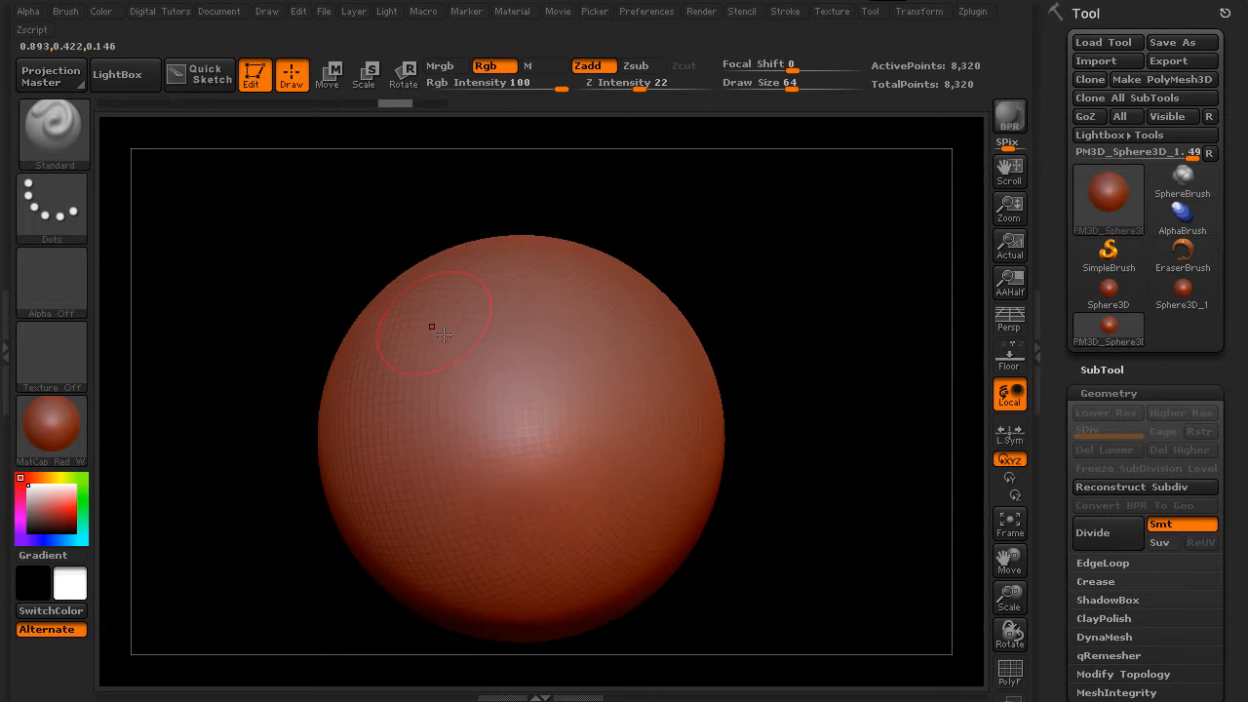
{"action": "key", "text": "b"}
{"action": "key", "text": "g"}
{"action": "key", "text": "s"}
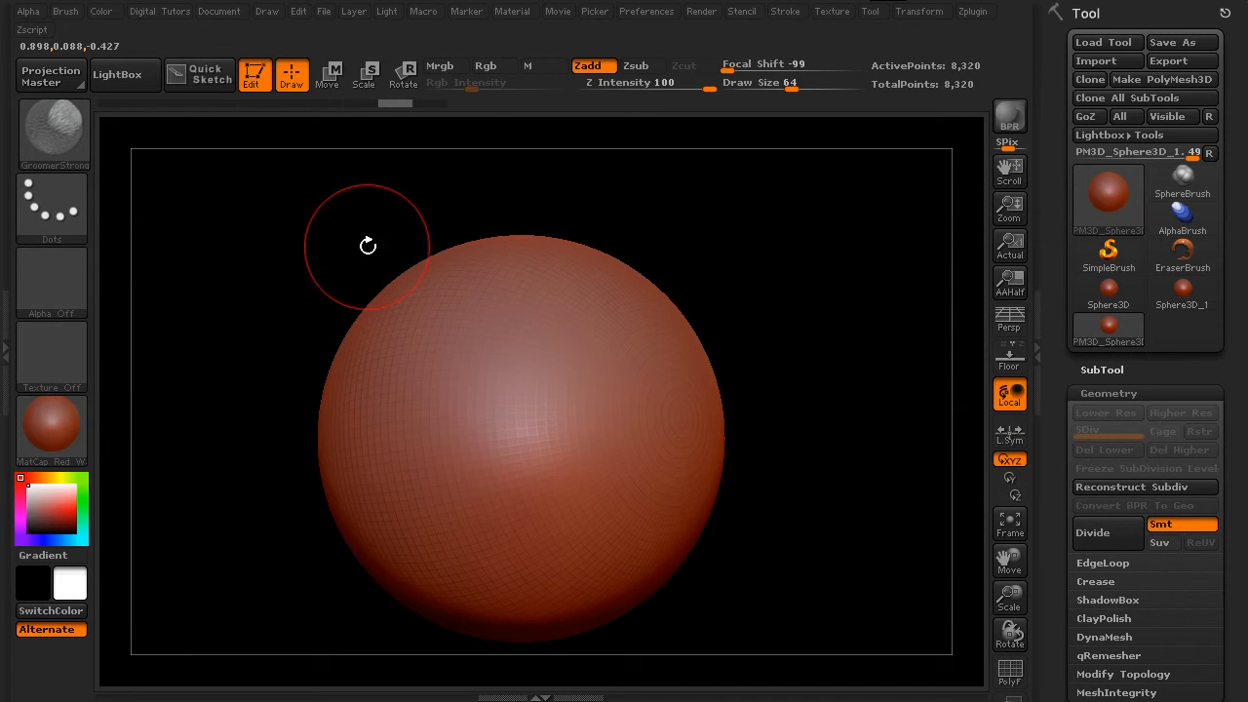
Change the active sculpting brush to Spiral and switch back to GroomerStrong
{"action": "left_click", "coordinate": [49, 136]}
{"action": "left_click", "coordinate": [444, 490]}
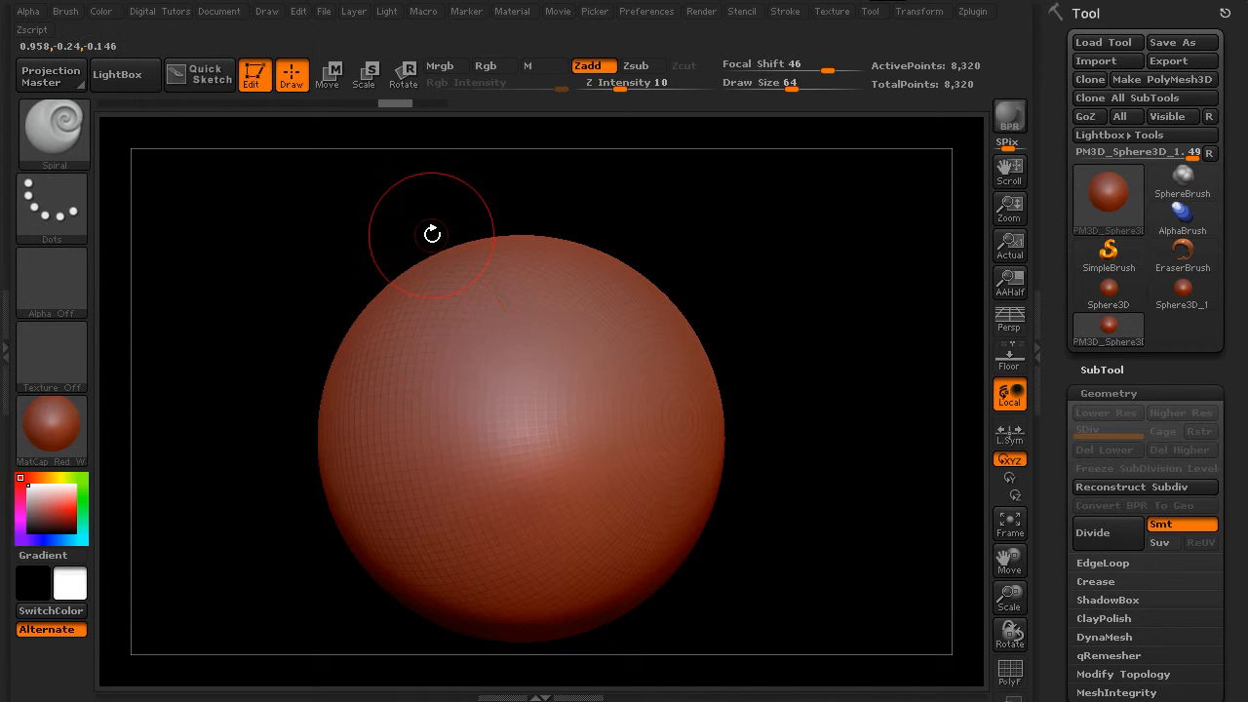
{"action": "key", "text": "b"}
{"action": "key", "text": "g"}
{"action": "key", "text": "s"}
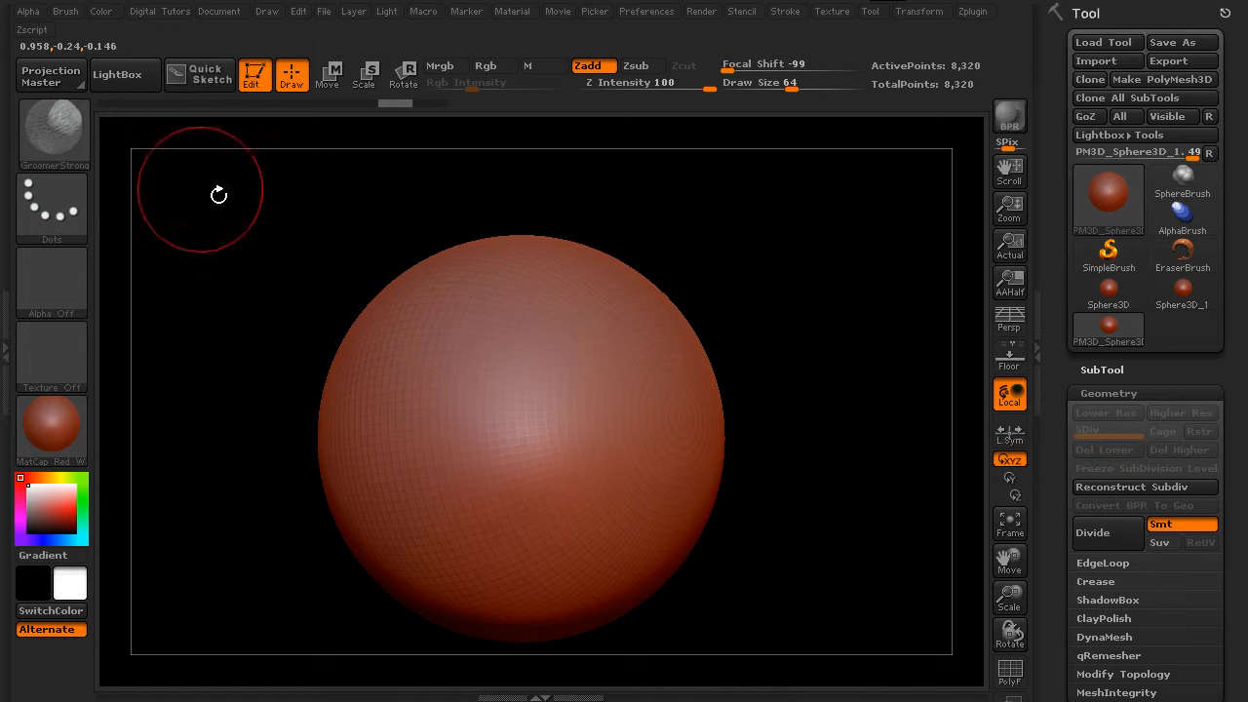
Filter the sculpting brushes to those starting with M and select the Morph brush
{"action": "left_click", "coordinate": [61, 135]}
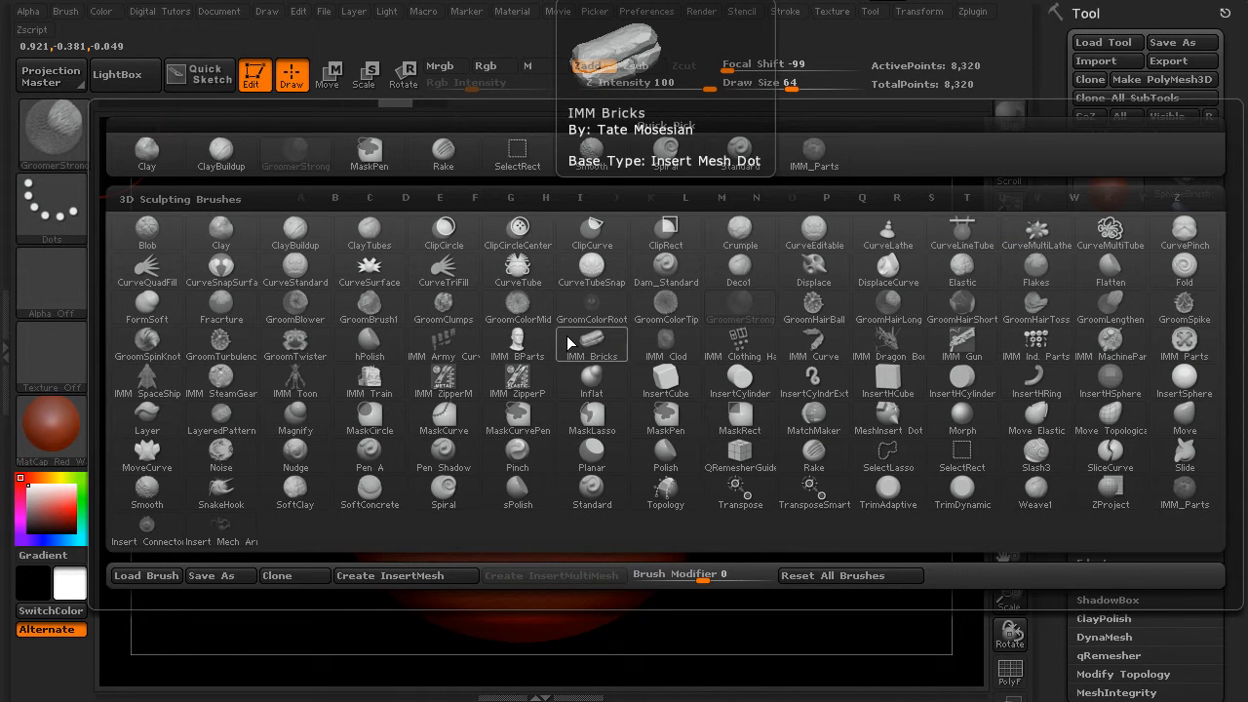
{"action": "key", "text": "m"}
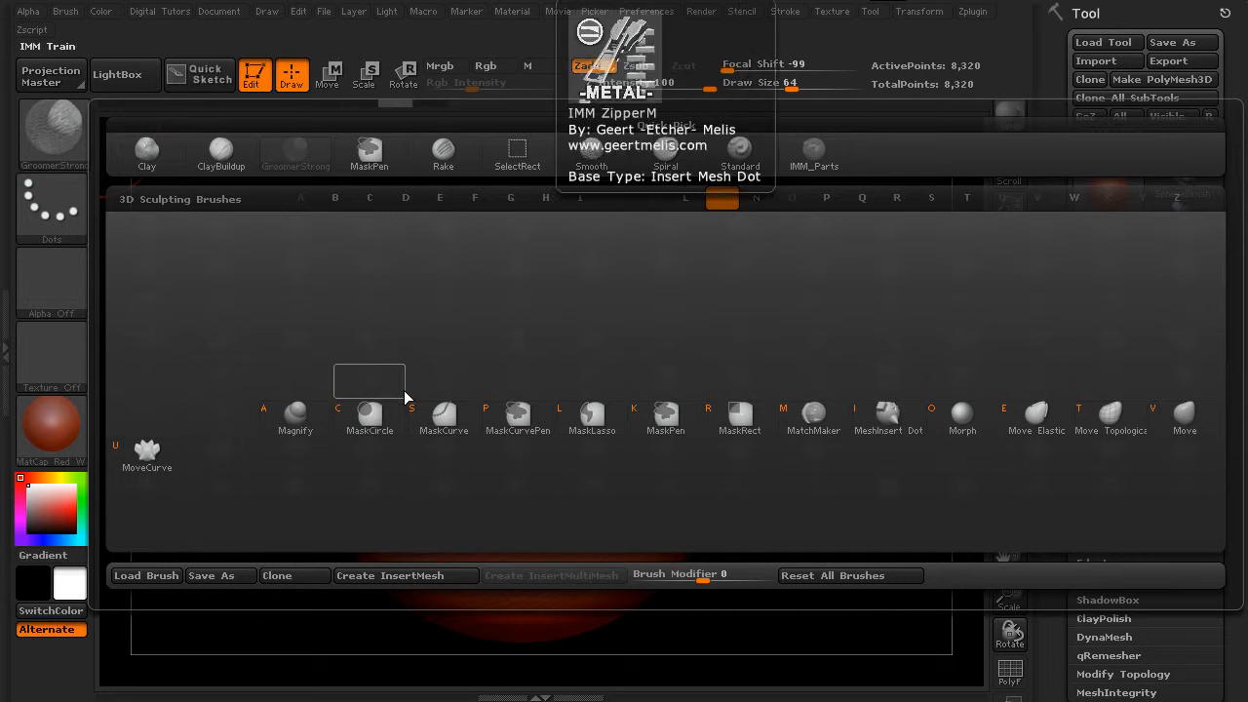
{"action": "left_click", "coordinate": [962, 427]}
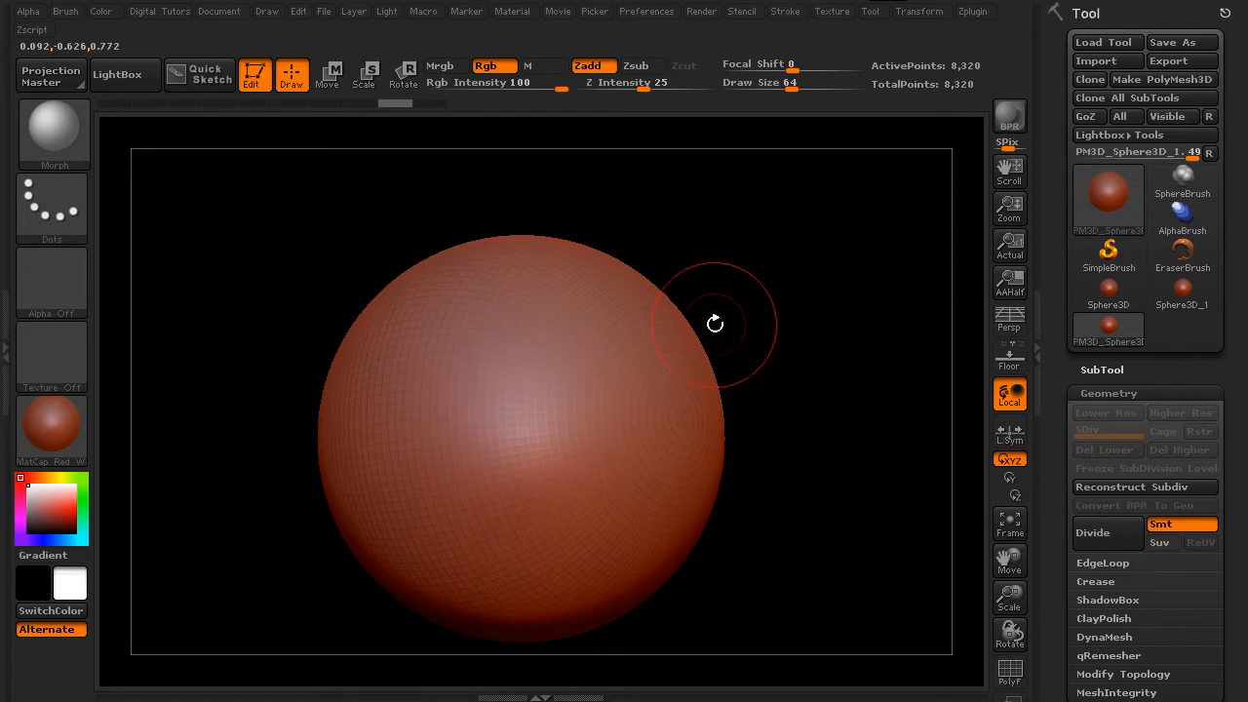
Divide the sphere's geometry twice to reach subdivision level 3
{"action": "left_click_drag", "start_coordinate": [791, 421], "coordinate": [878, 406], "text": "alt"}
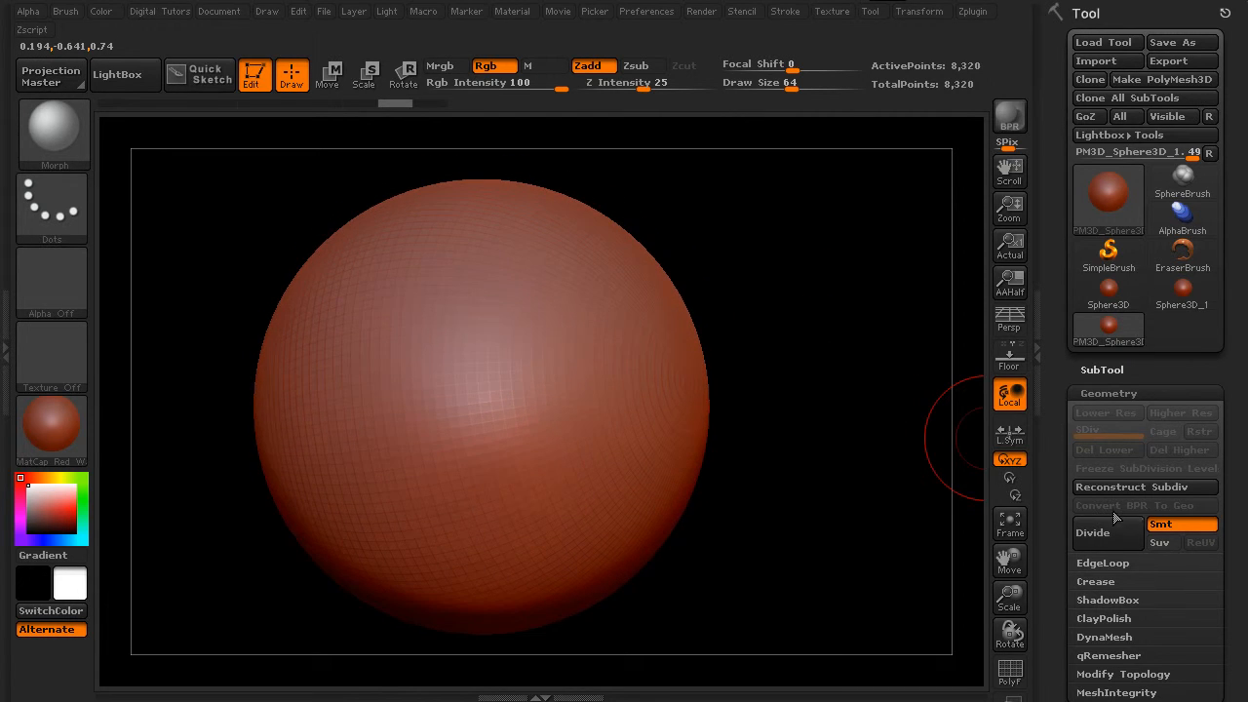
{"action": "left_click_drag", "start_coordinate": [835, 396], "coordinate": [820, 373], "text": "alt"}
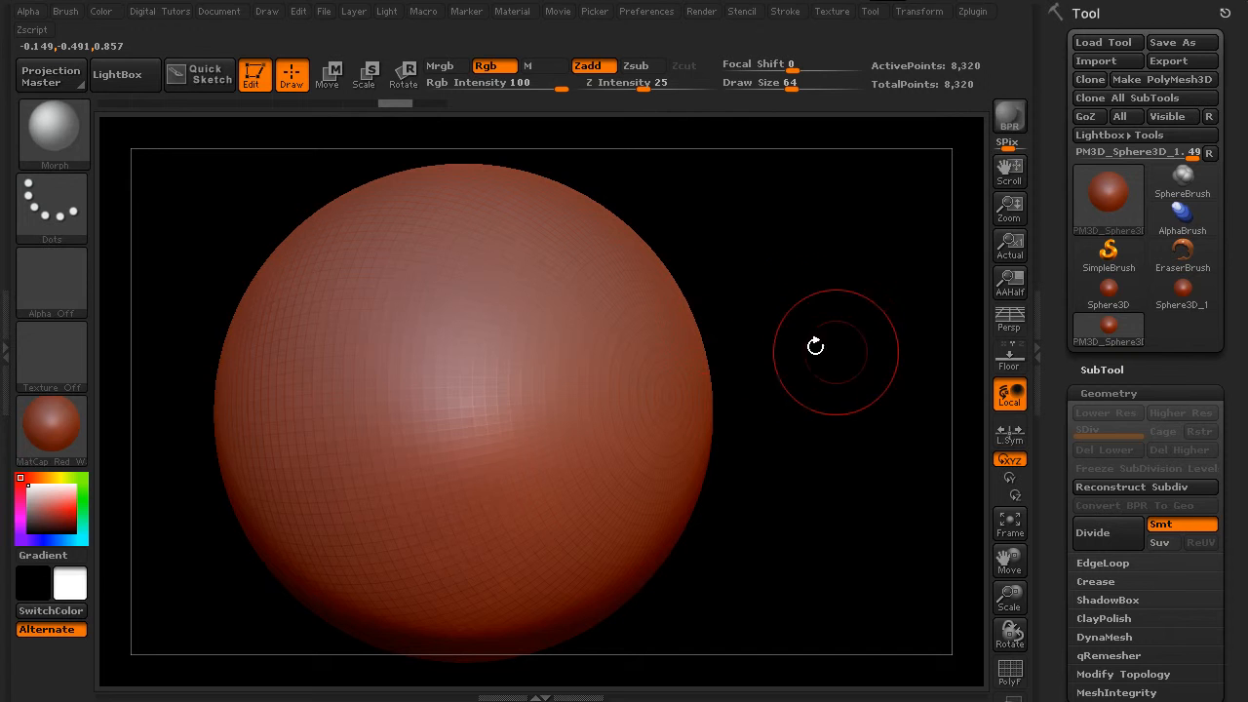
{"action": "key", "text": "ctrl+d"}
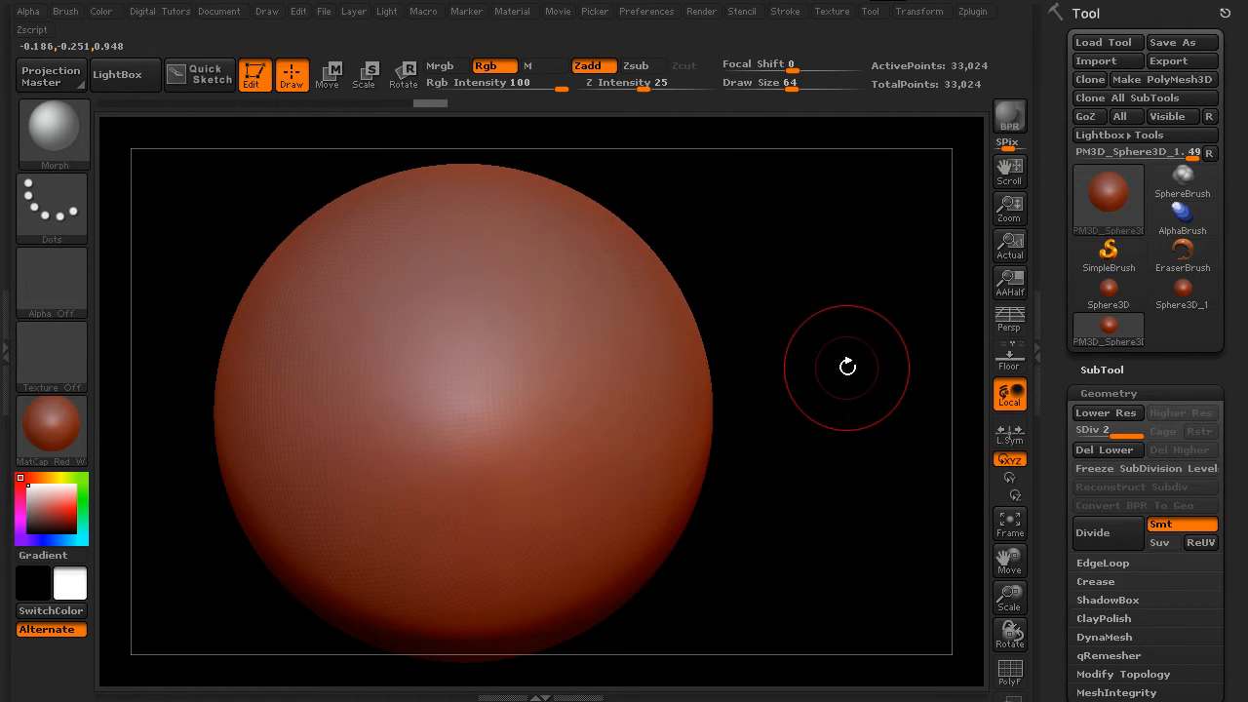
{"action": "key", "text": "ctrl+d"}
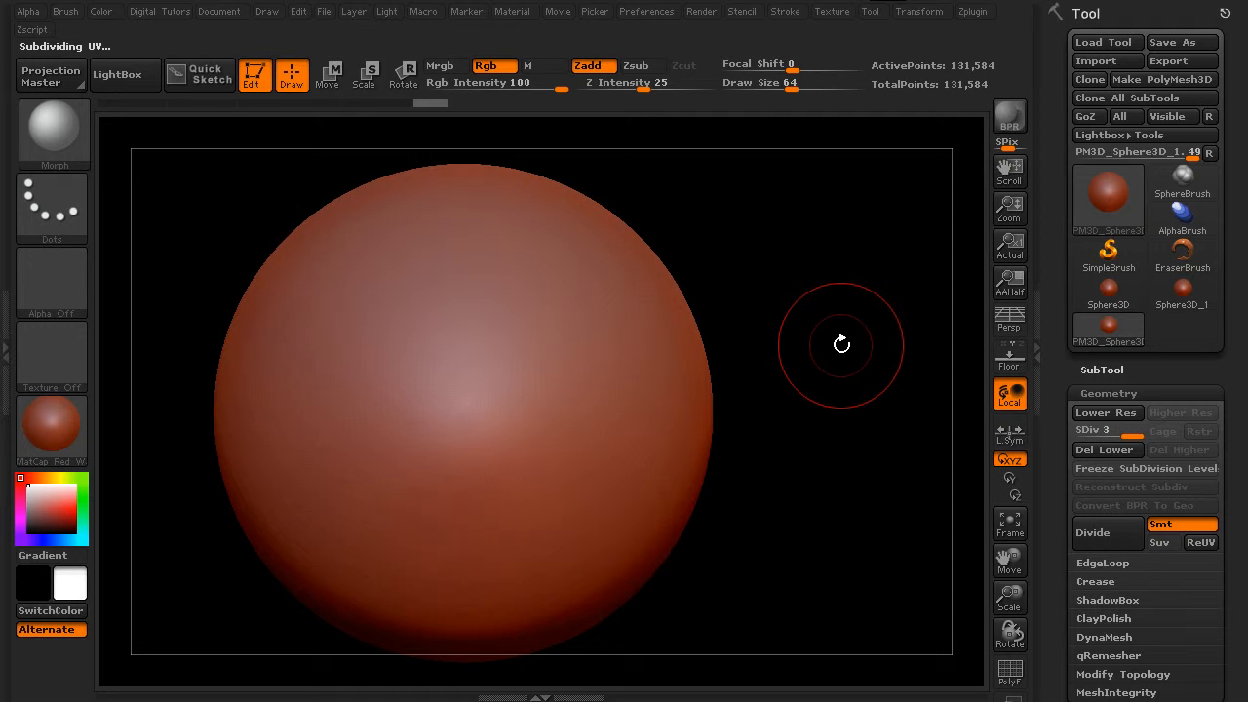
Lower the sphere's subdivision level to 1 and raise it back to 3, two times in a row
{"action": "key", "text": "shift+d"}
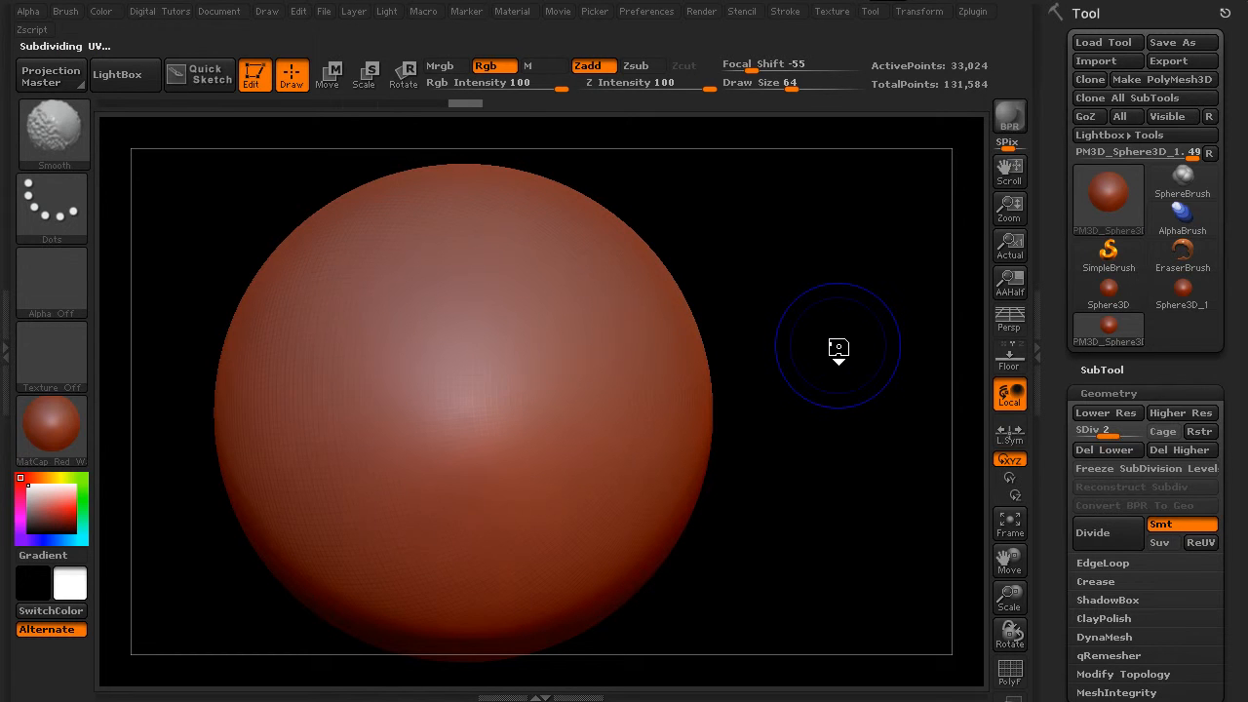
{"action": "key", "text": "shift+d"}
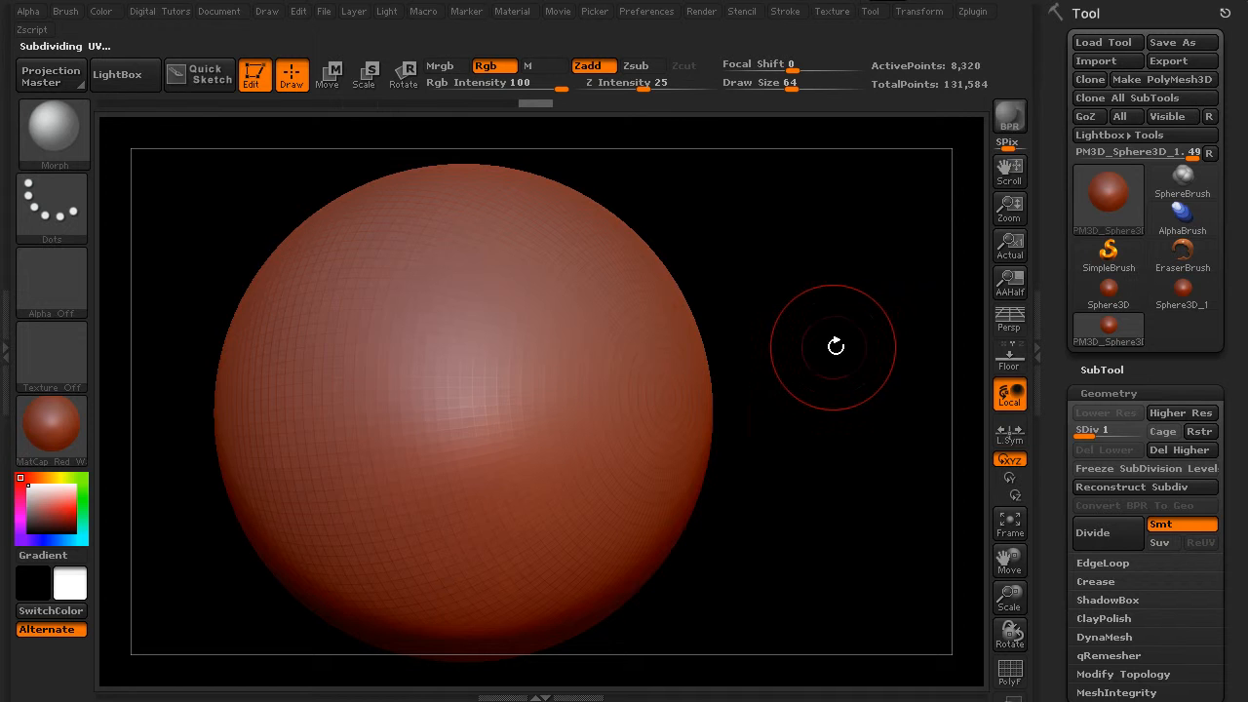
{"action": "key", "text": "d"}
{"action": "key", "text": "d"}
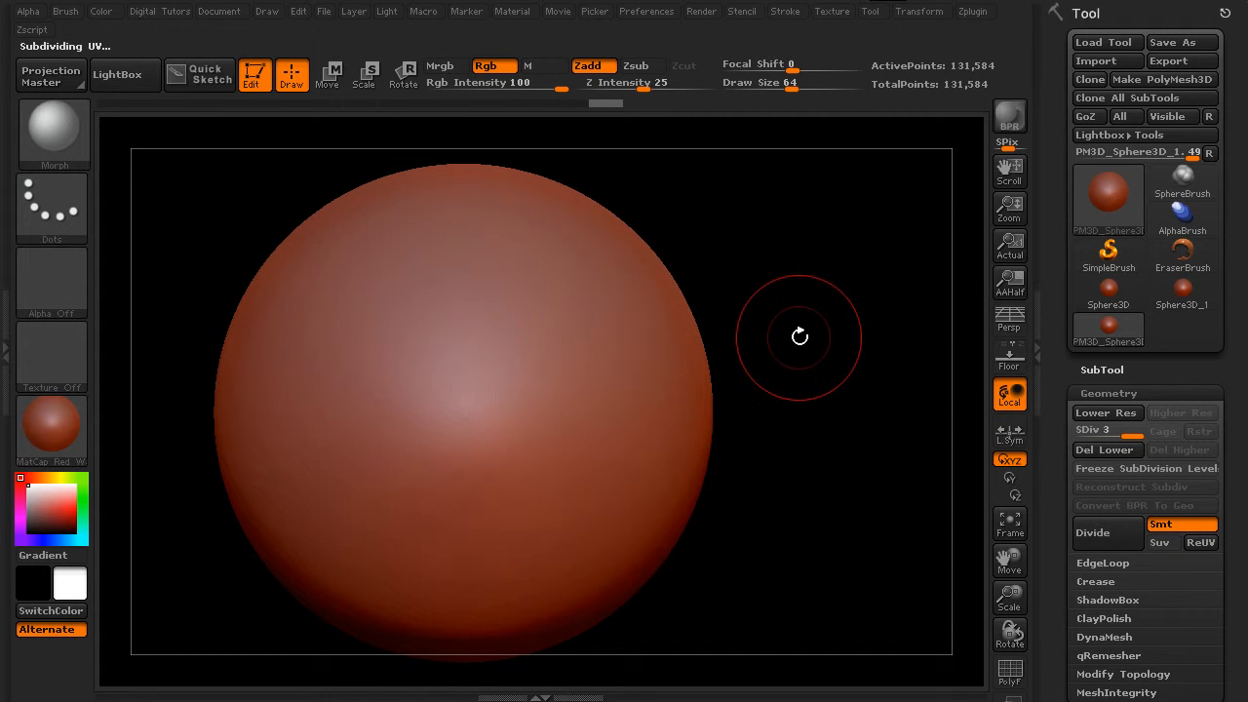
{"action": "key", "text": "shift+d"}
{"action": "key", "text": "shift+d"}
{"action": "key", "text": "d"}
{"action": "key", "text": "d"}
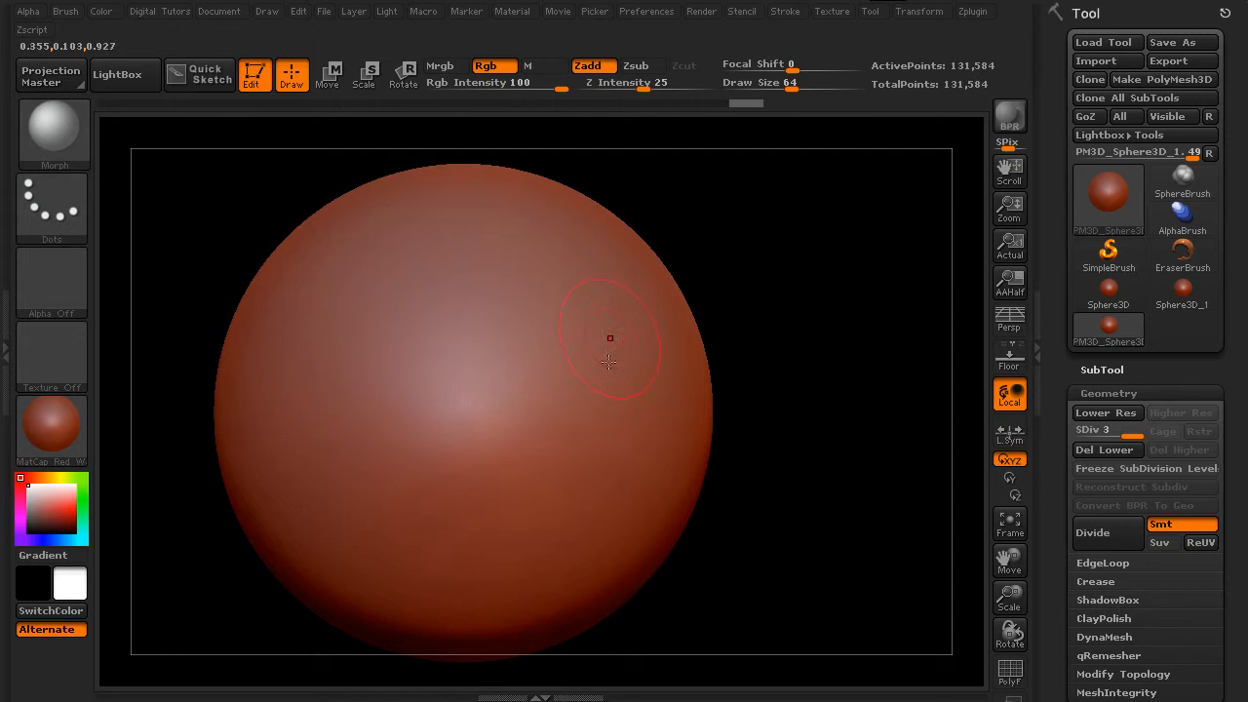
Switch the sculpting brush to Standard, make a test stroke on the sphere and undo the stroke
{"action": "left_click", "coordinate": [75, 125]}
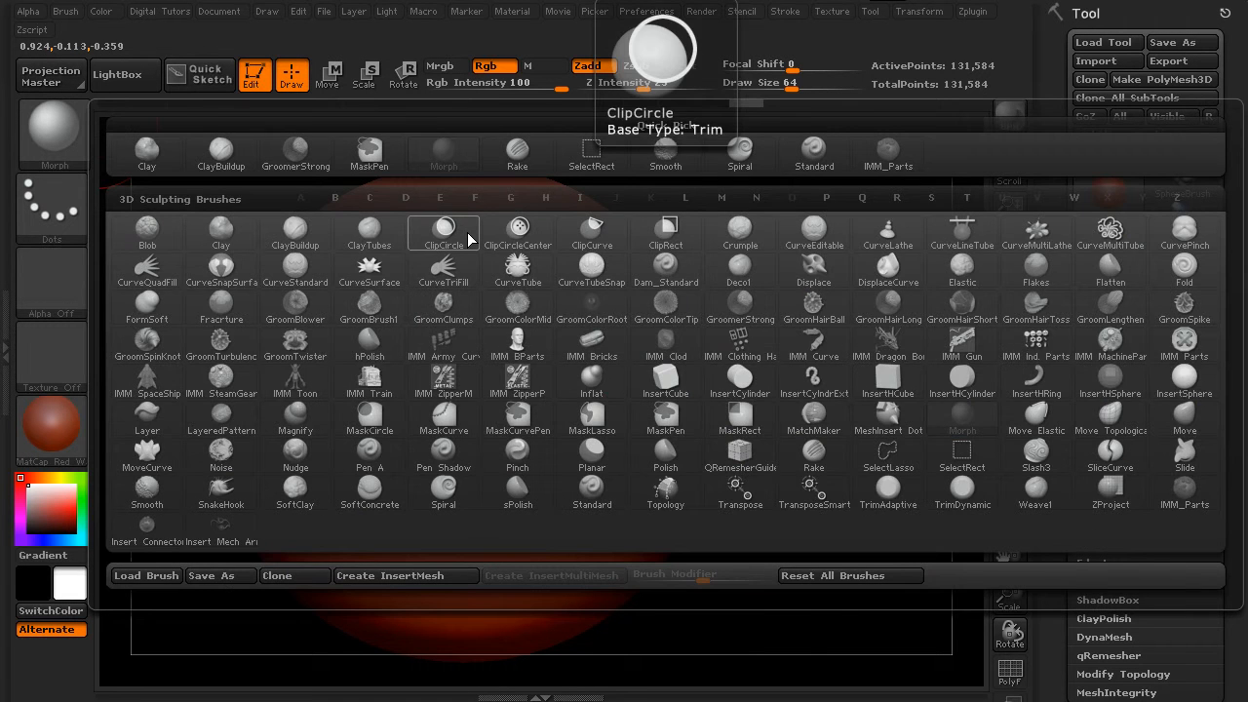
{"action": "key", "text": "s"}
{"action": "key", "text": "t"}
{"action": "mouse_move", "coordinate": [502, 257]}
{"action": "left_mouse_down"}
{"action": "mouse_move", "coordinate": [526, 327]}
{"action": "mouse_move", "coordinate": [444, 439]}
{"action": "left_mouse_up"}
{"action": "key", "text": "ctrl+z"}
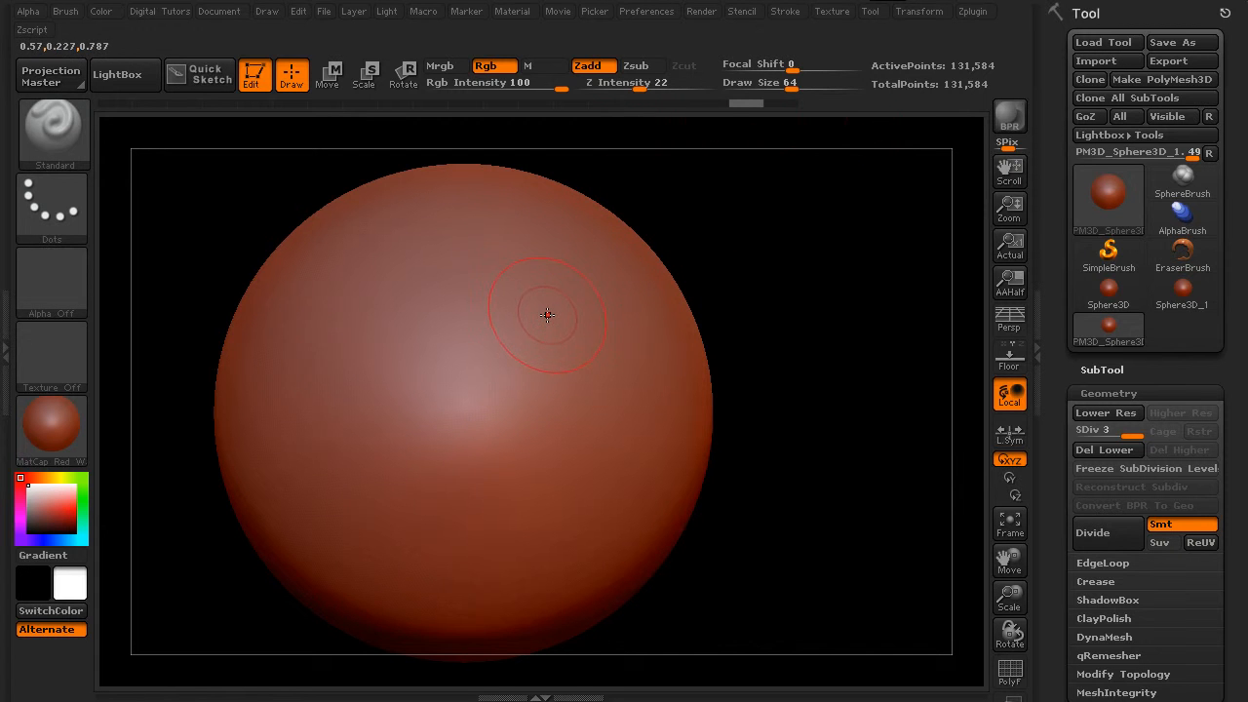
Sculpt raised bumps side by side across the sphere's upper front, changing the Draw Size between strokes
{"action": "key", "text": "s"}
{"action": "left_click_drag", "start_coordinate": [551, 319], "coordinate": [566, 321]}
{"action": "key", "text": "s"}
{"action": "mouse_move", "coordinate": [546, 276]}
{"action": "left_mouse_down"}
{"action": "mouse_move", "coordinate": [566, 306]}
{"action": "mouse_move", "coordinate": [545, 311]}
{"action": "left_mouse_up"}
{"action": "key", "text": "s"}
{"action": "mouse_move", "coordinate": [477, 280]}
{"action": "left_mouse_down"}
{"action": "mouse_move", "coordinate": [481, 313]}
{"action": "mouse_move", "coordinate": [468, 328]}
{"action": "mouse_move", "coordinate": [482, 330]}
{"action": "left_mouse_up"}
{"action": "key", "text": "s"}
{"action": "mouse_move", "coordinate": [398, 289]}
{"action": "left_mouse_down"}
{"action": "mouse_move", "coordinate": [398, 336]}
{"action": "mouse_move", "coordinate": [479, 342]}
{"action": "left_mouse_up"}
Set the brush's Draw Size to 57
{"action": "key", "text": "s"}
{"action": "key", "text": "s"}
{"action": "key", "text": "s"}
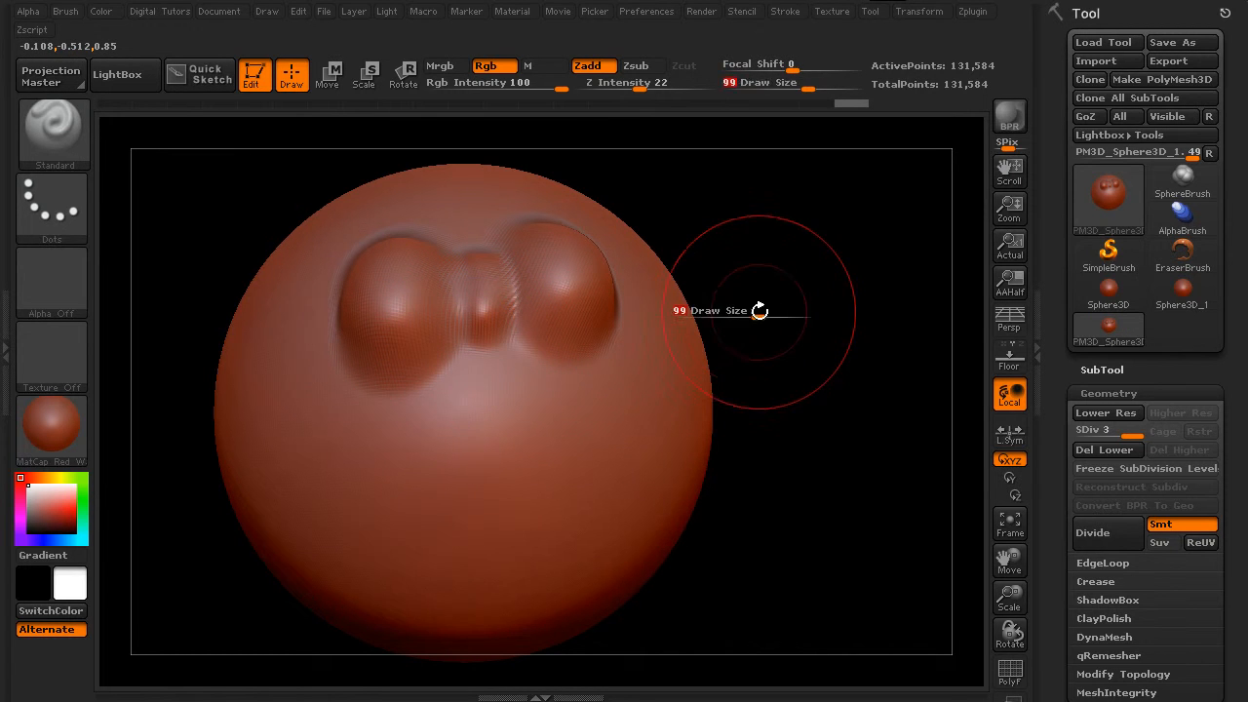
{"action": "left_click_drag", "start_coordinate": [751, 316], "coordinate": [742, 321]}
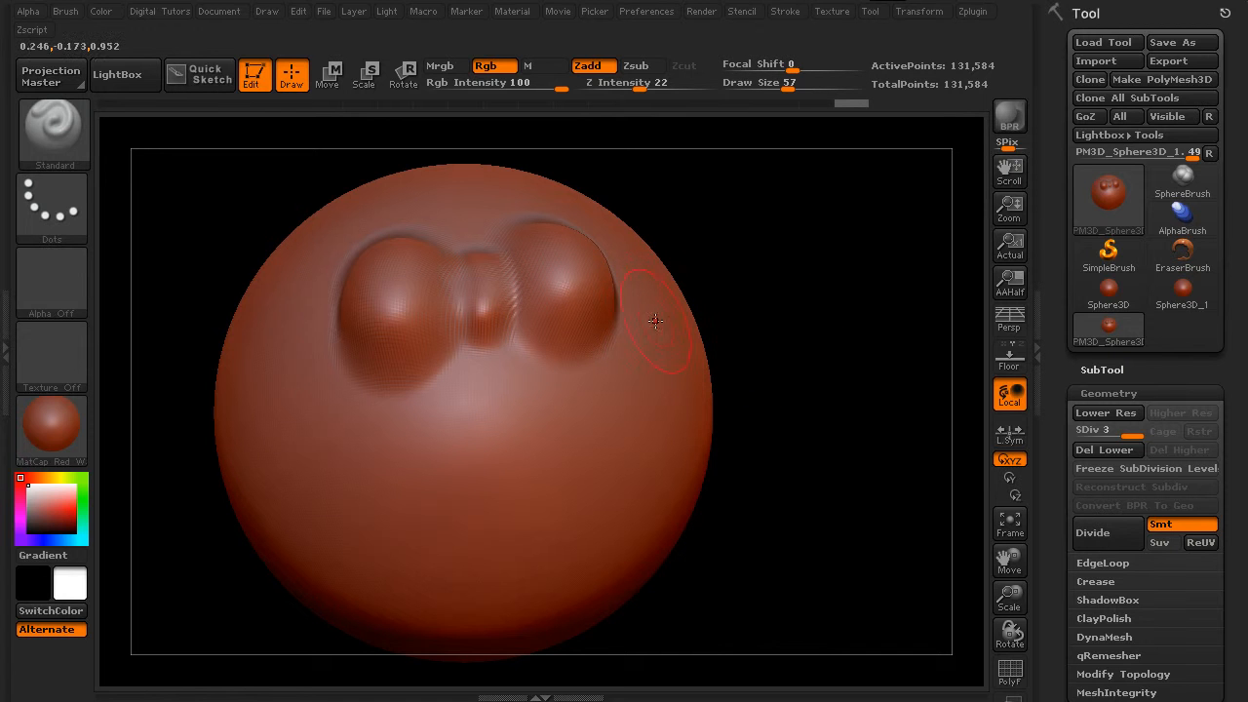
{"action": "key", "text": "s"}
{"action": "key", "text": "s"}
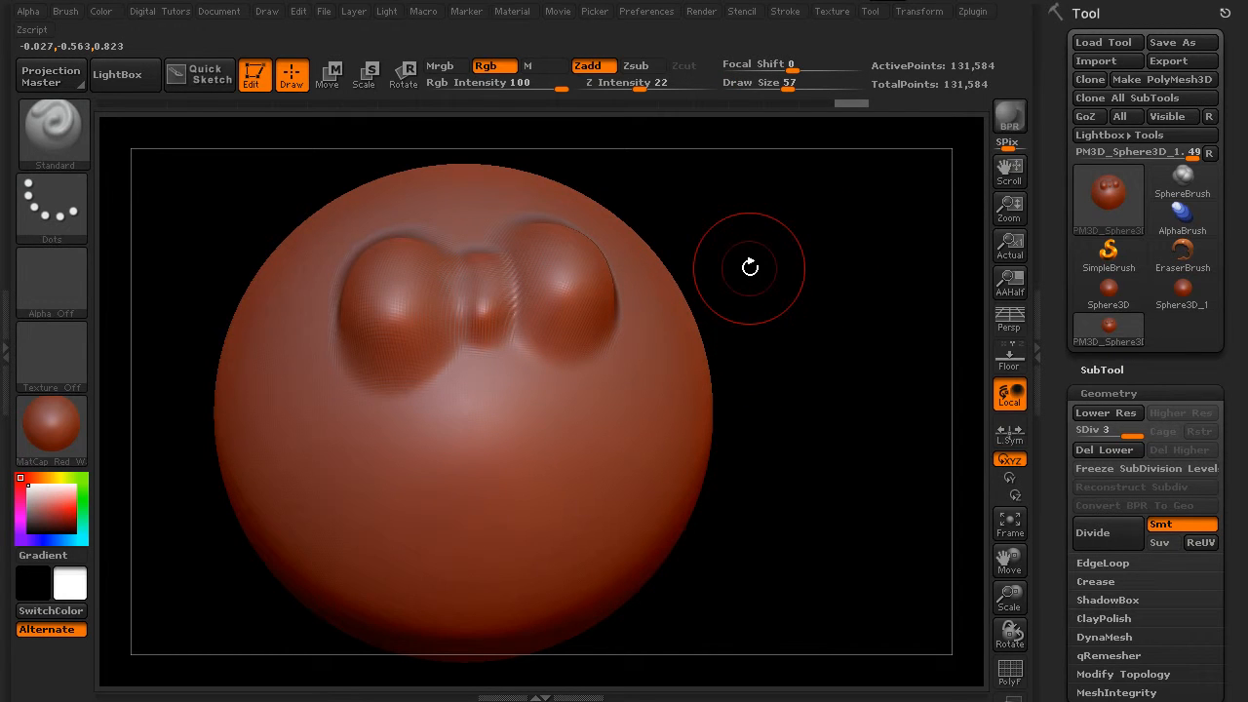
Call up the Focal Shift slider over the canvas and set the Rgb Intensity to 94
{"action": "key", "text": "o"}
{"action": "key", "text": "o"}
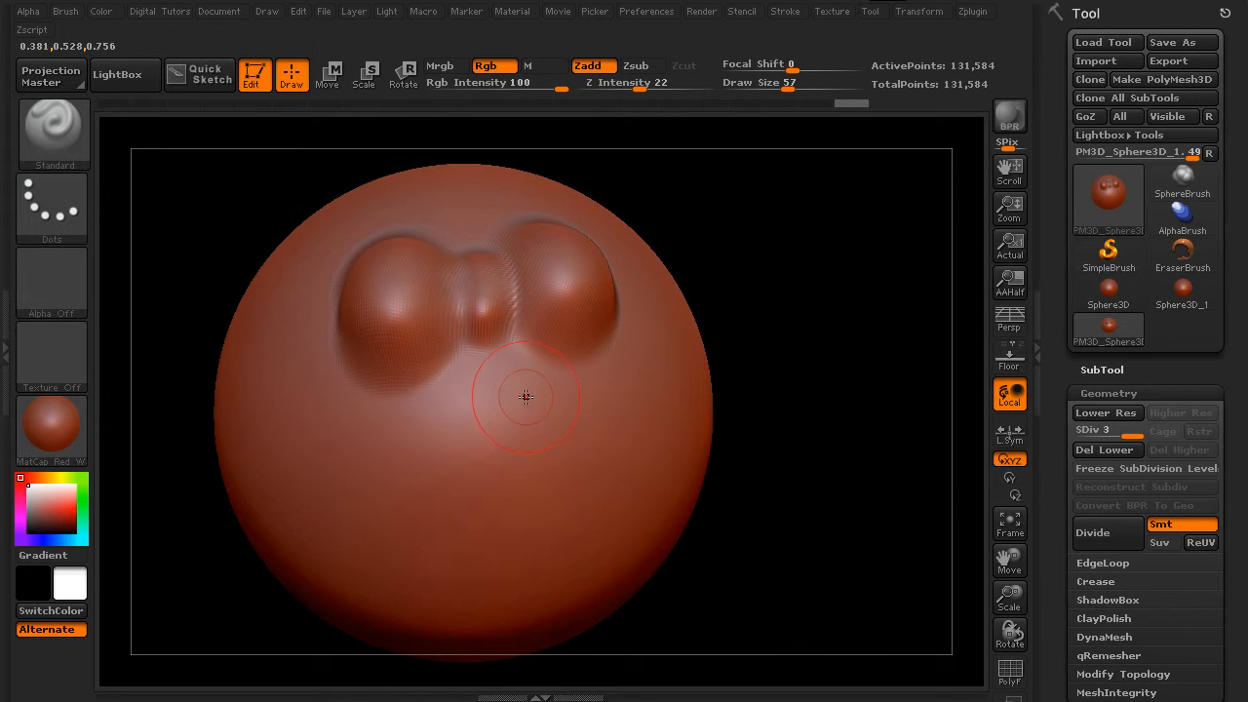
{"action": "key", "text": "i"}
{"action": "key", "text": "i"}
{"action": "left_click_drag", "start_coordinate": [796, 364], "coordinate": [771, 365]}
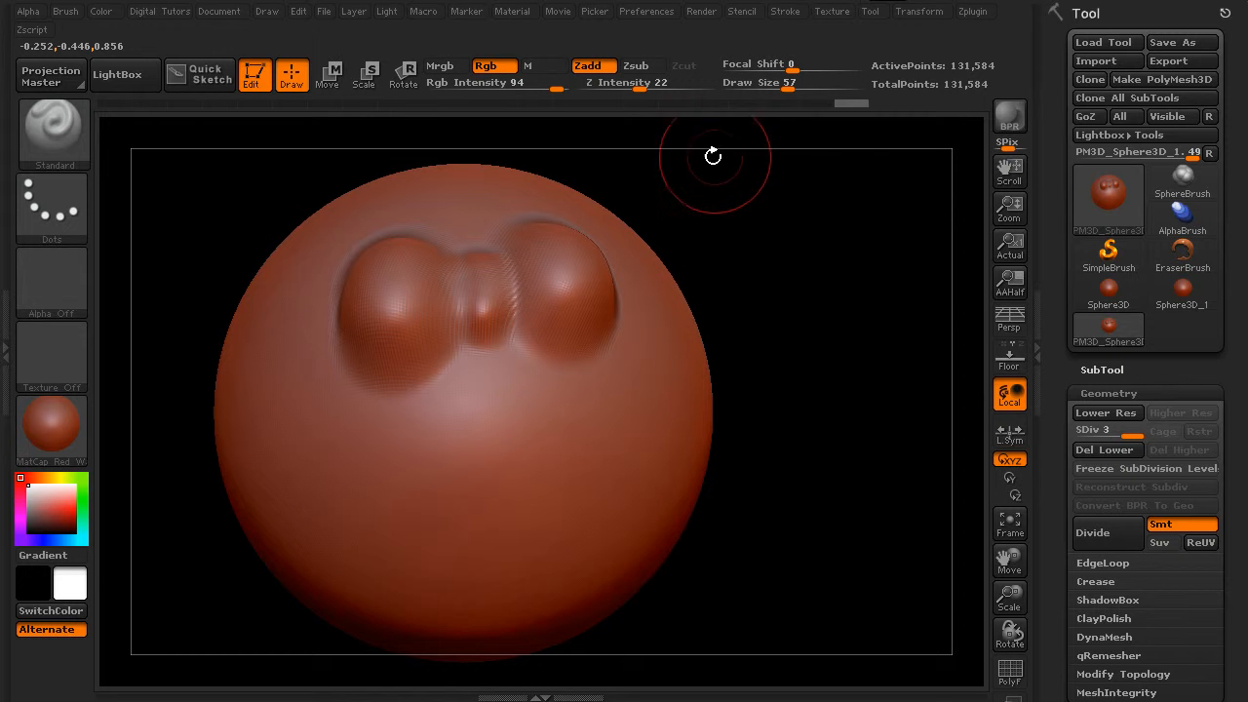
Raise the Z Intensity to 69 and sculpt strokes across the sphere's middle below the first bumps
{"action": "mouse_move", "coordinate": [502, 476]}
{"action": "left_mouse_down"}
{"action": "mouse_move", "coordinate": [515, 431]}
{"action": "mouse_move", "coordinate": [579, 435]}
{"action": "left_mouse_up"}
{"action": "left_click_drag", "start_coordinate": [600, 432], "coordinate": [561, 433]}
{"action": "key", "text": "u"}
{"action": "left_click_drag", "start_coordinate": [437, 417], "coordinate": [505, 419]}
{"action": "mouse_move", "coordinate": [606, 372]}
{"action": "left_mouse_down"}
{"action": "mouse_move", "coordinate": [626, 408]}
{"action": "mouse_move", "coordinate": [624, 453]}
{"action": "left_mouse_up"}
{"action": "key", "text": "u"}
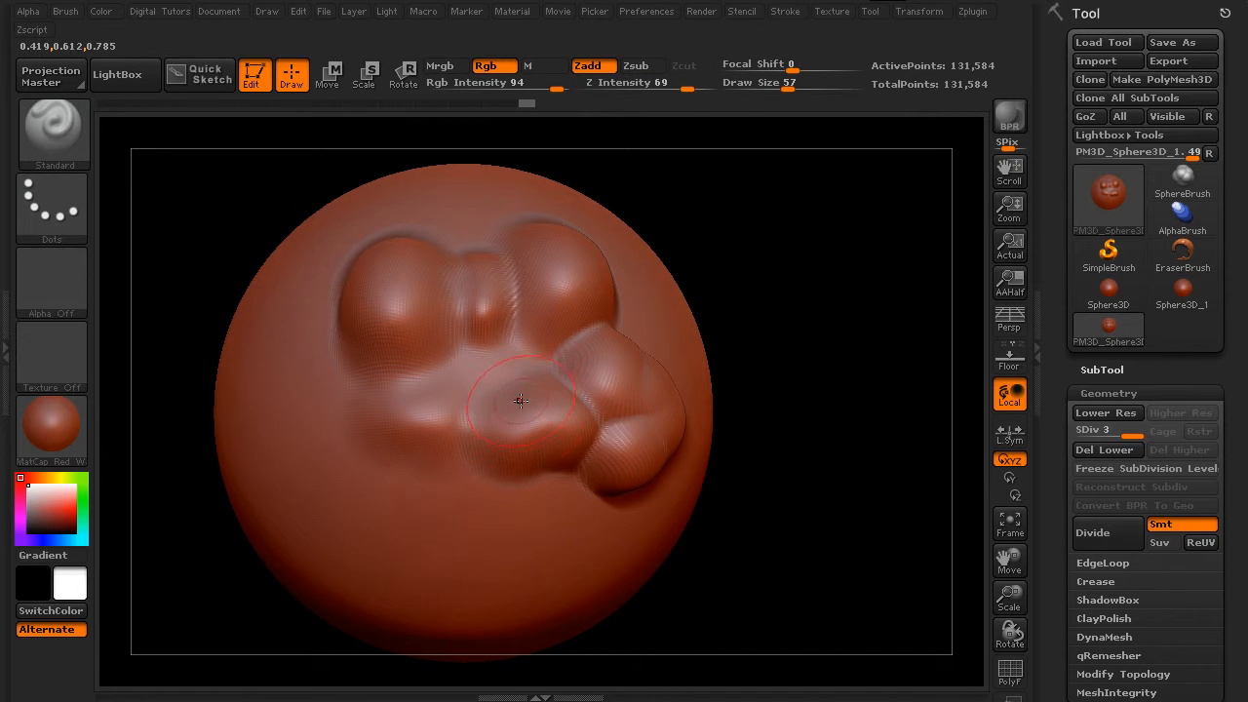
Add two rounded bumps at the sphere's centre and lower the Z Intensity to 13
{"action": "left_click", "coordinate": [519, 404]}
{"action": "key", "text": "u"}
{"action": "left_click_drag", "start_coordinate": [519, 400], "coordinate": [478, 400]}
{"action": "left_click", "coordinate": [442, 385]}
{"action": "key", "text": "u"}
{"action": "left_click_drag", "start_coordinate": [343, 411], "coordinate": [328, 413]}
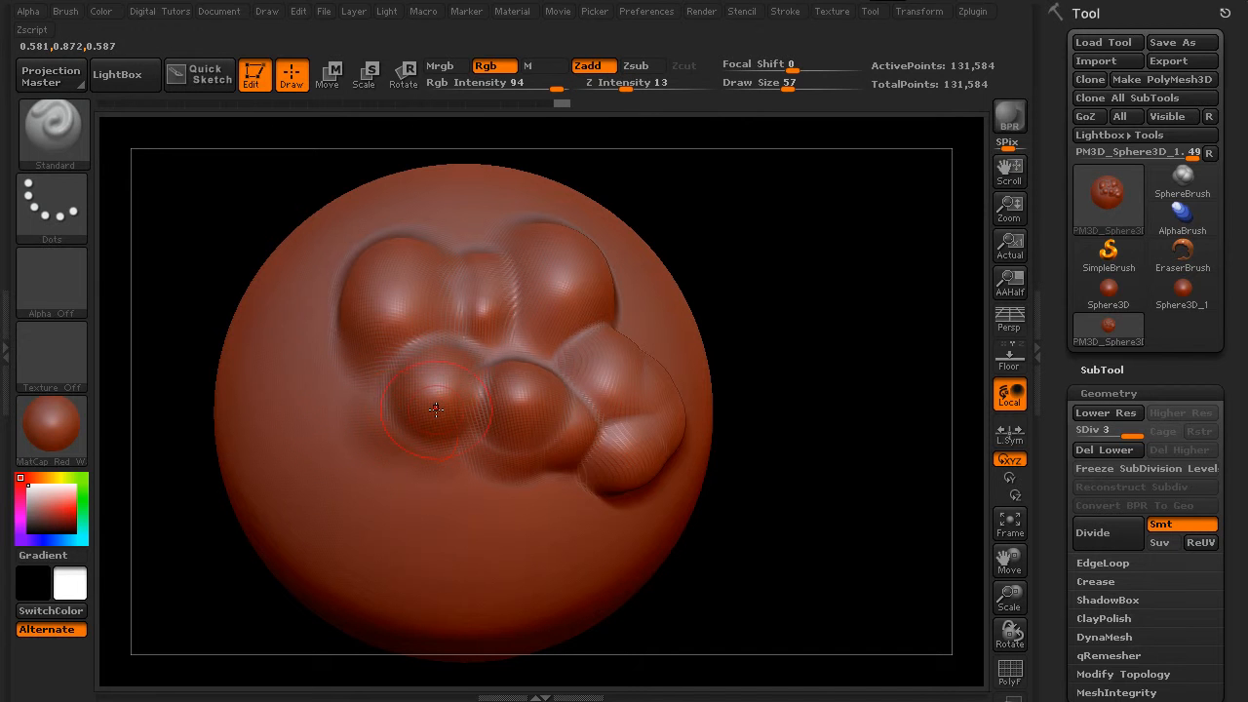
Review the pop-up sliders for Draw Size, Focal Shift, Rgb Intensity and Z Intensity one after another
{"action": "key", "text": "s"}
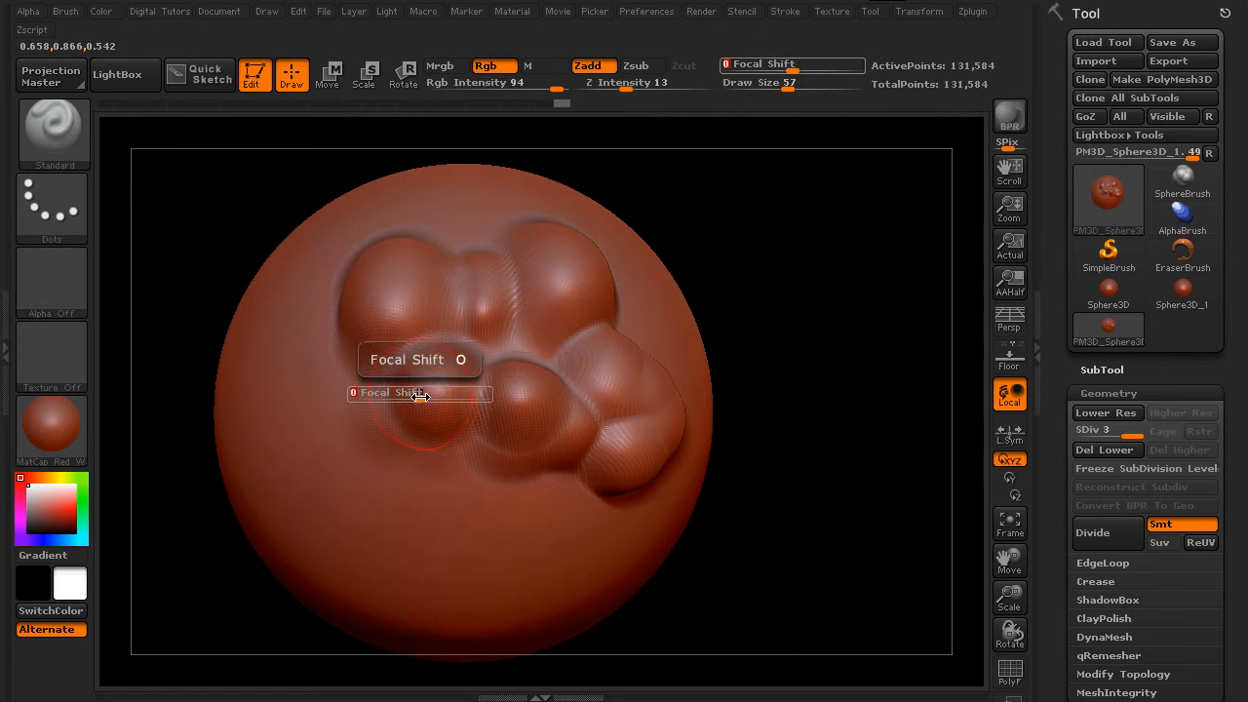
{"action": "key", "text": "o"}
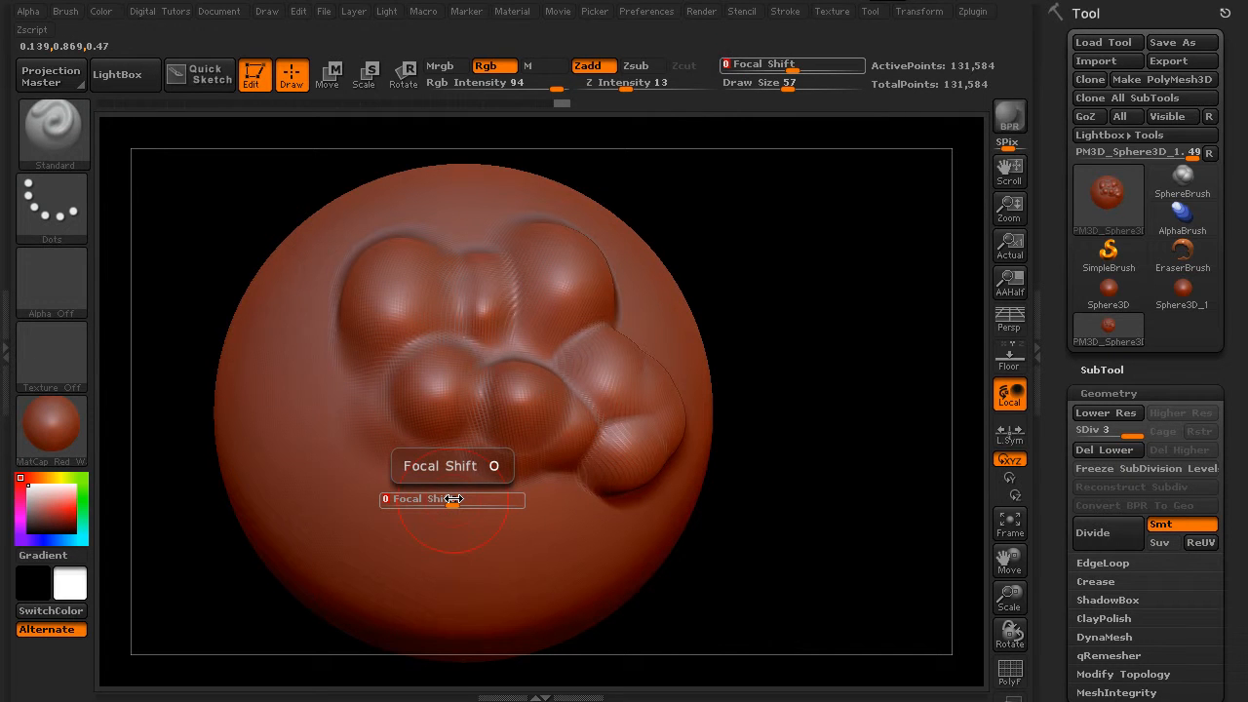
{"action": "key", "text": "i"}
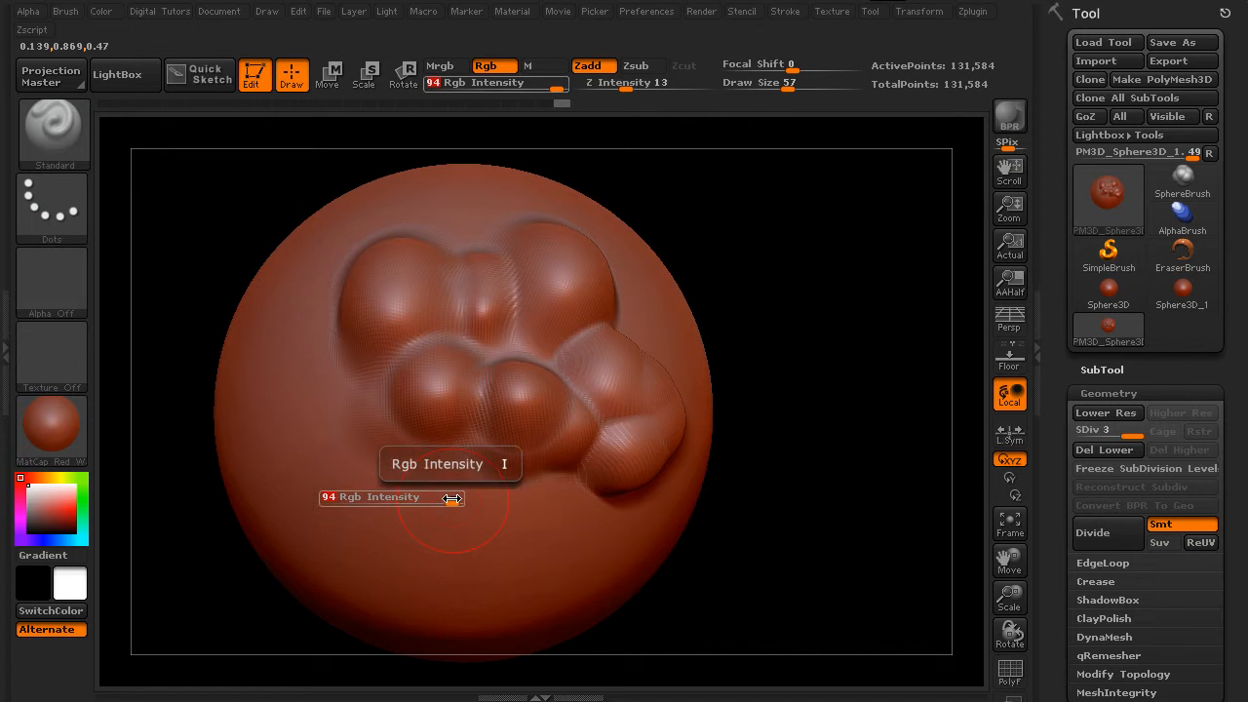
{"action": "key", "text": "u"}
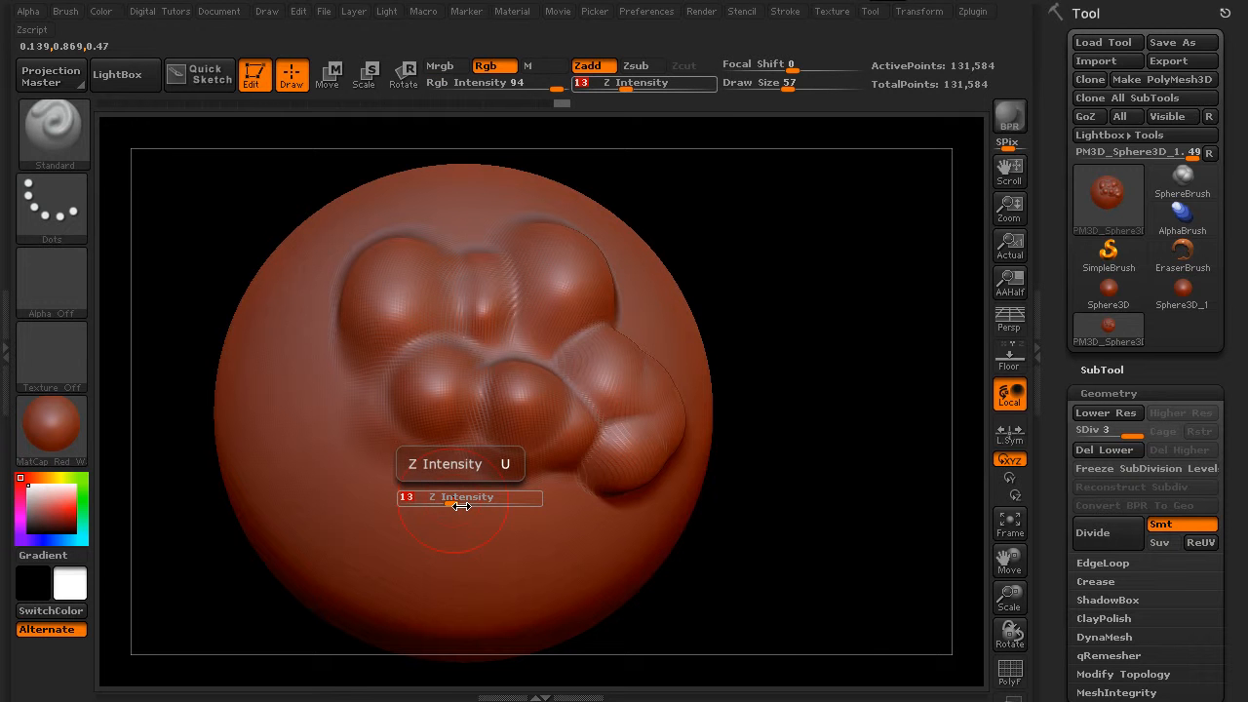
Activate Move mode and shift the whole sphere slightly with the transpose line
{"action": "left_click_drag", "start_coordinate": [754, 507], "coordinate": [694, 475]}
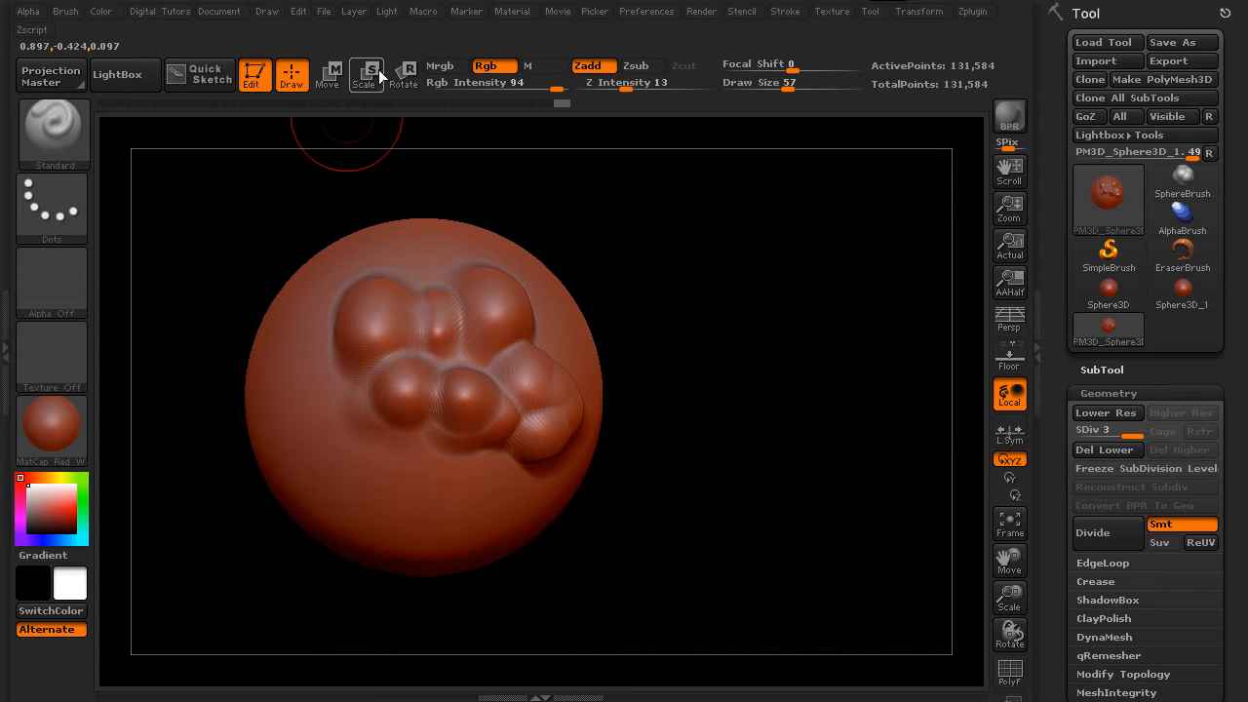
{"action": "key", "text": "w"}
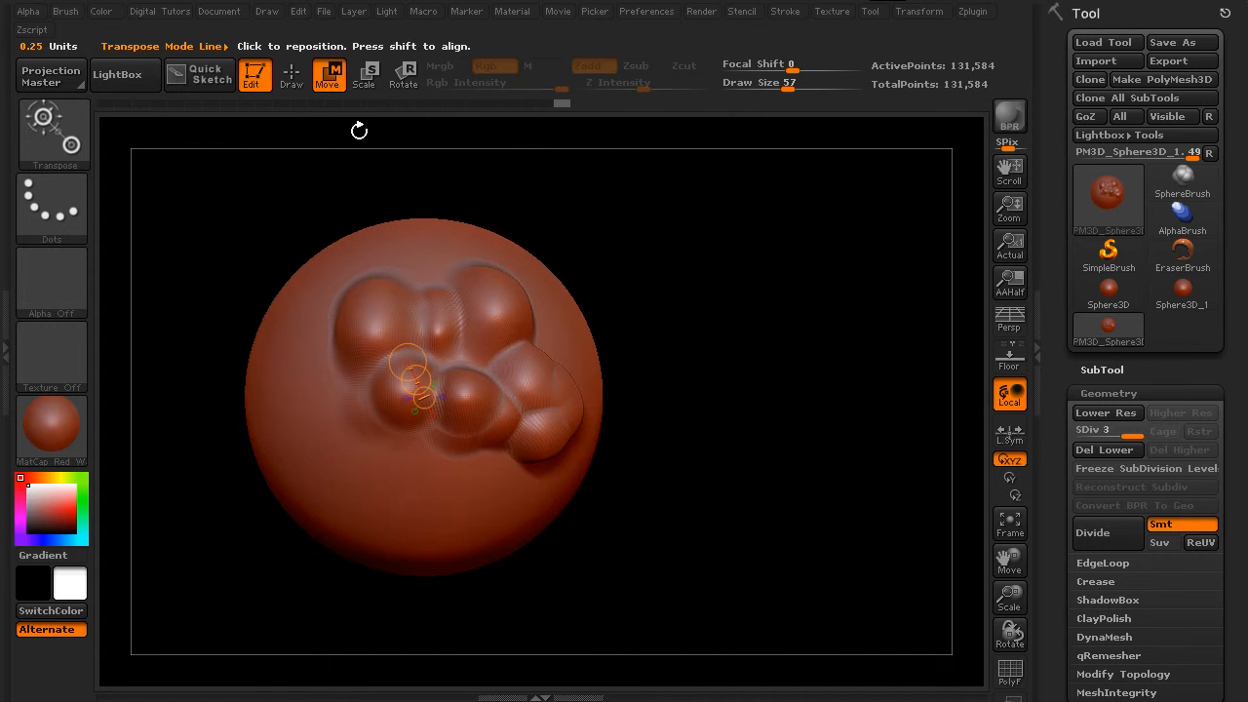
{"action": "mouse_move", "coordinate": [417, 380]}
{"action": "left_mouse_down"}
{"action": "mouse_move", "coordinate": [542, 370]}
{"action": "mouse_move", "coordinate": [533, 342]}
{"action": "mouse_move", "coordinate": [429, 395]}
{"action": "left_mouse_up"}
Activate Scale mode, lay a transpose line across the sphere's front and scale the sphere down slightly
{"action": "left_click", "coordinate": [370, 93]}
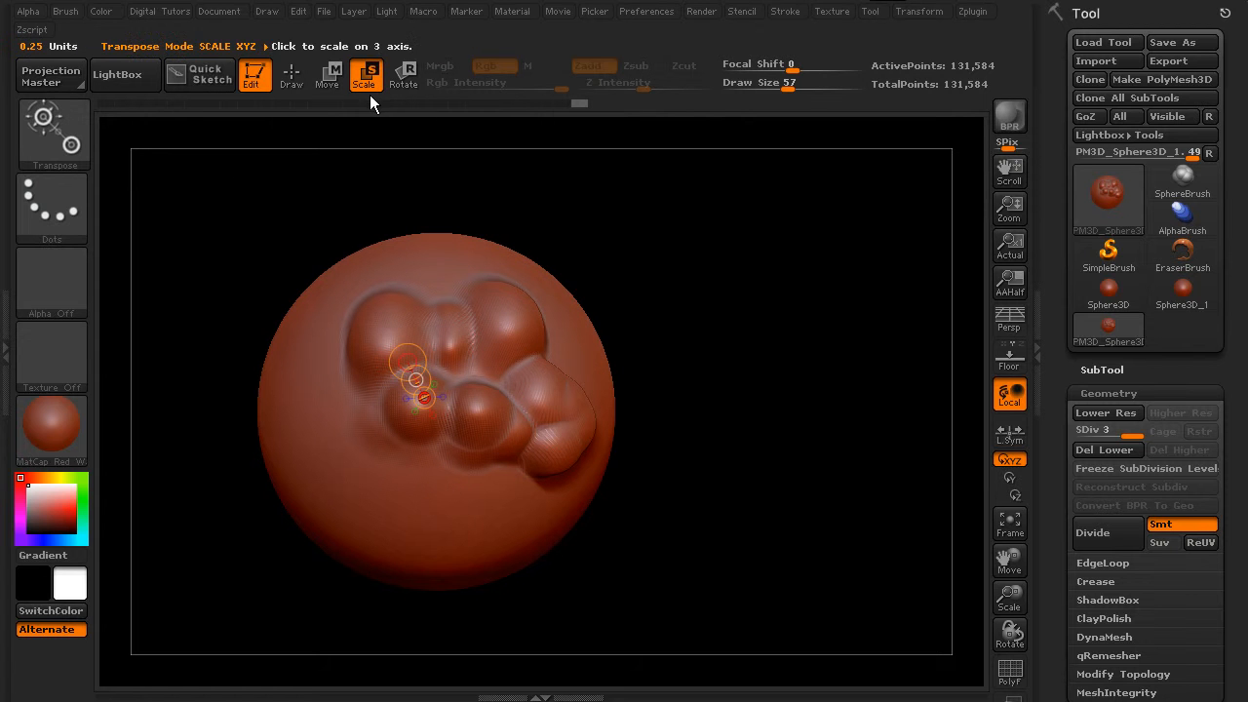
{"action": "left_click_drag", "start_coordinate": [436, 263], "coordinate": [419, 441]}
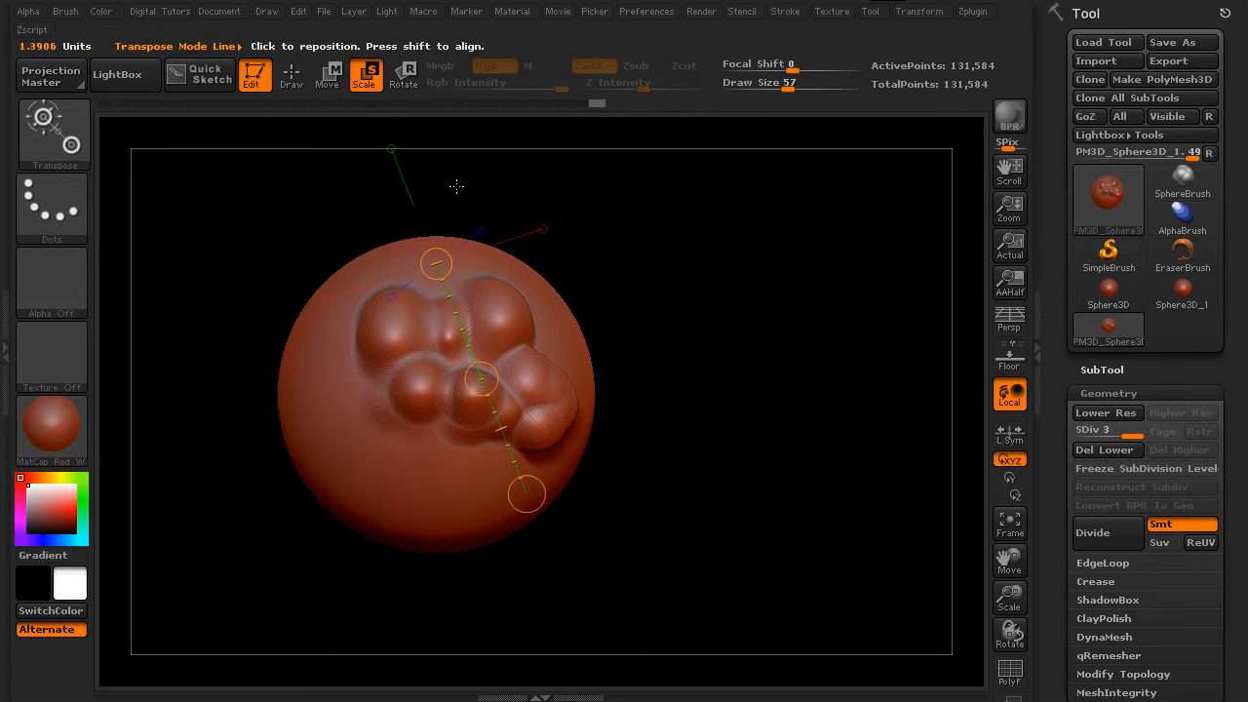
{"action": "mouse_move", "coordinate": [526, 494]}
{"action": "left_mouse_down"}
{"action": "mouse_move", "coordinate": [500, 435]}
{"action": "mouse_move", "coordinate": [527, 493]}
{"action": "left_mouse_up"}
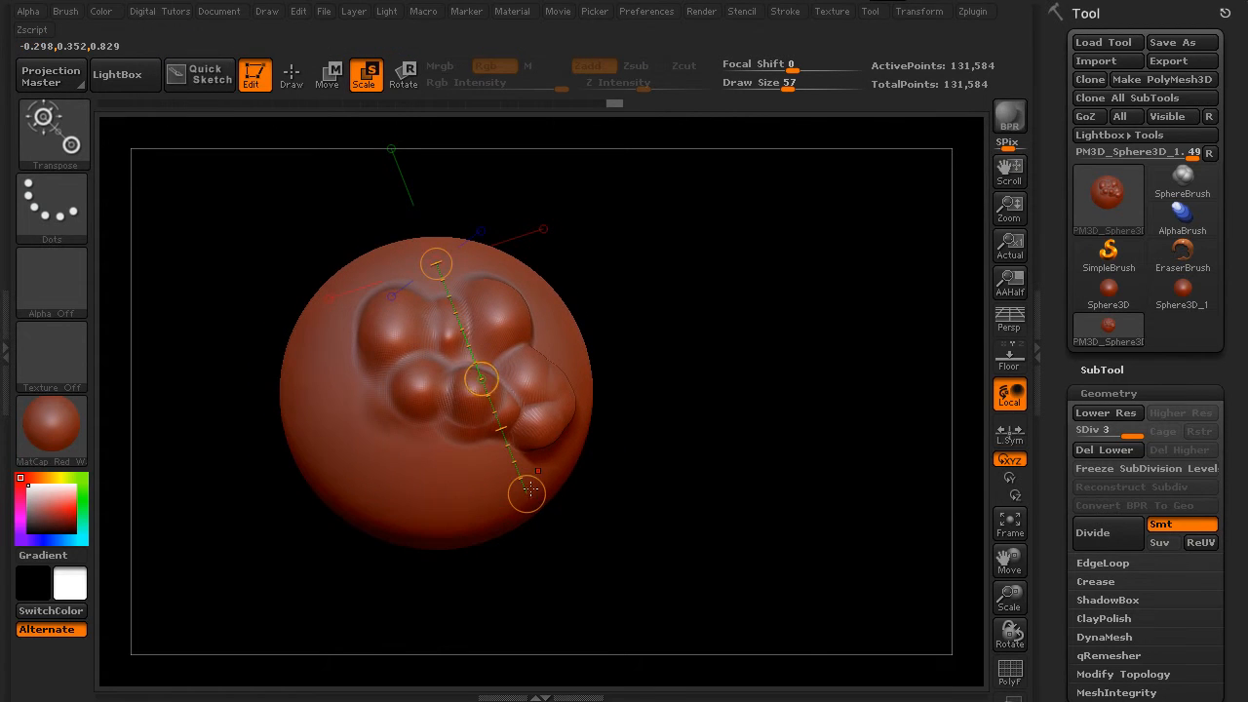
Rotate the sphere about the transpose line in Rotate mode, and cycle back through Scale to Move mode
{"action": "key", "text": "r"}
{"action": "left_click_drag", "start_coordinate": [526, 494], "coordinate": [663, 400]}
{"action": "key", "text": "e"}
{"action": "key", "text": "w"}
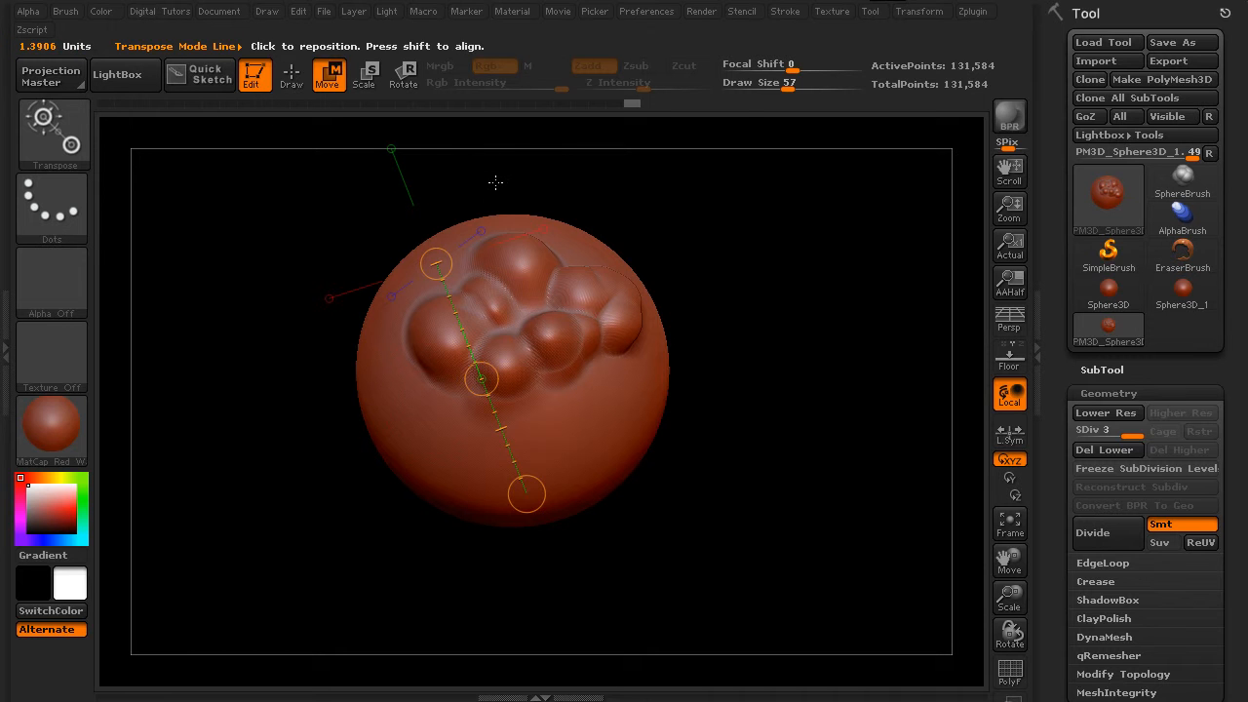
Return to Draw mode and smooth part of the sculpted bumps on the sphere
{"action": "key", "text": "q"}
{"action": "mouse_move", "coordinate": [681, 322]}
{"action": "left_mouse_down"}
{"action": "mouse_move", "coordinate": [772, 396]}
{"action": "mouse_move", "coordinate": [688, 409]}
{"action": "mouse_move", "coordinate": [816, 415]}
{"action": "mouse_move", "coordinate": [850, 396]}
{"action": "mouse_move", "coordinate": [846, 433]}
{"action": "left_mouse_up"}
{"action": "key", "text": "shift"}
{"action": "left_click_drag", "start_coordinate": [557, 355], "coordinate": [520, 376], "text": "shift"}
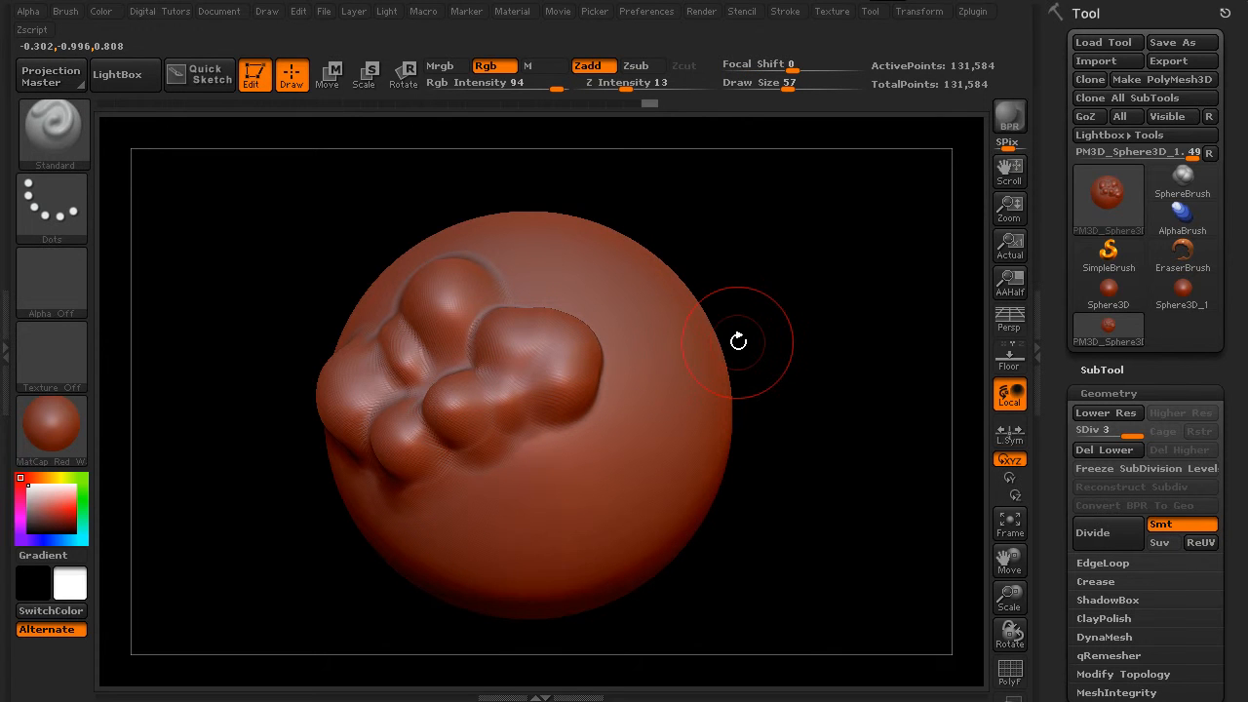
{"action": "mouse_move", "coordinate": [745, 331]}
{"action": "left_mouse_down"}
{"action": "mouse_move", "coordinate": [791, 338]}
{"action": "mouse_move", "coordinate": [667, 411]}
{"action": "mouse_move", "coordinate": [810, 391]}
{"action": "left_mouse_up"}
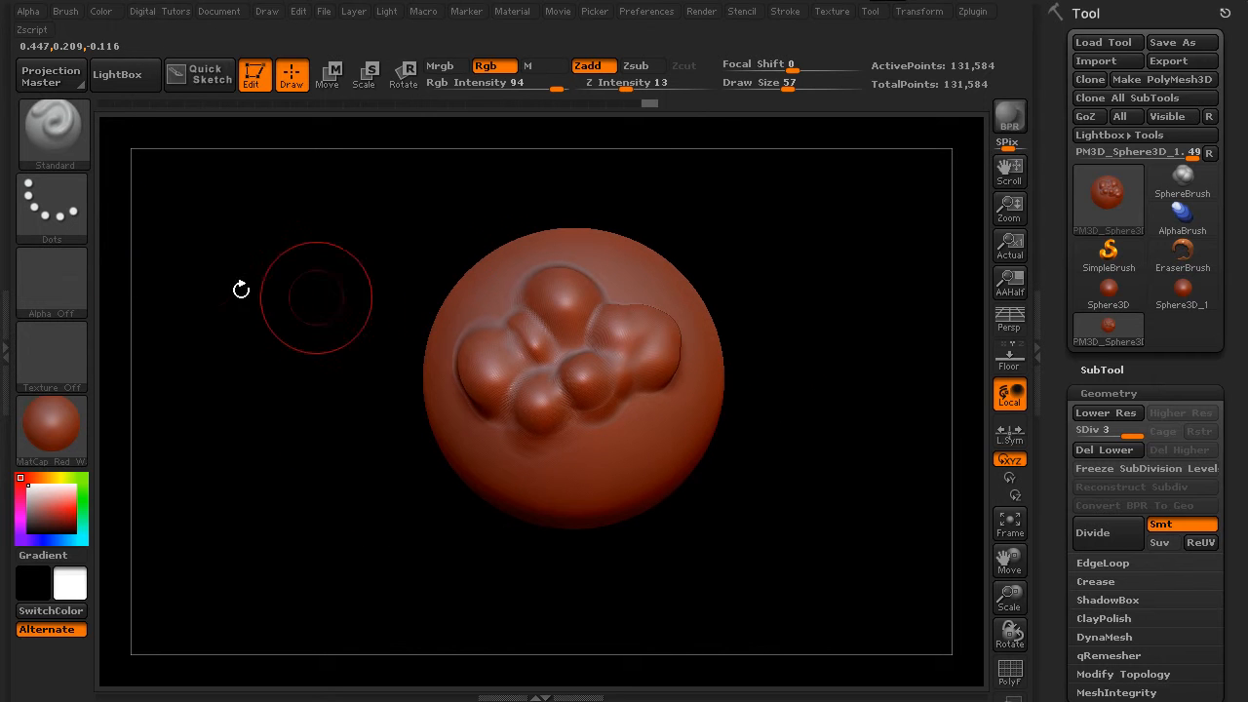
Show the custom Digital Tutors palette containing the SubTool Master plugin
{"action": "left_click", "coordinate": [8, 314]}
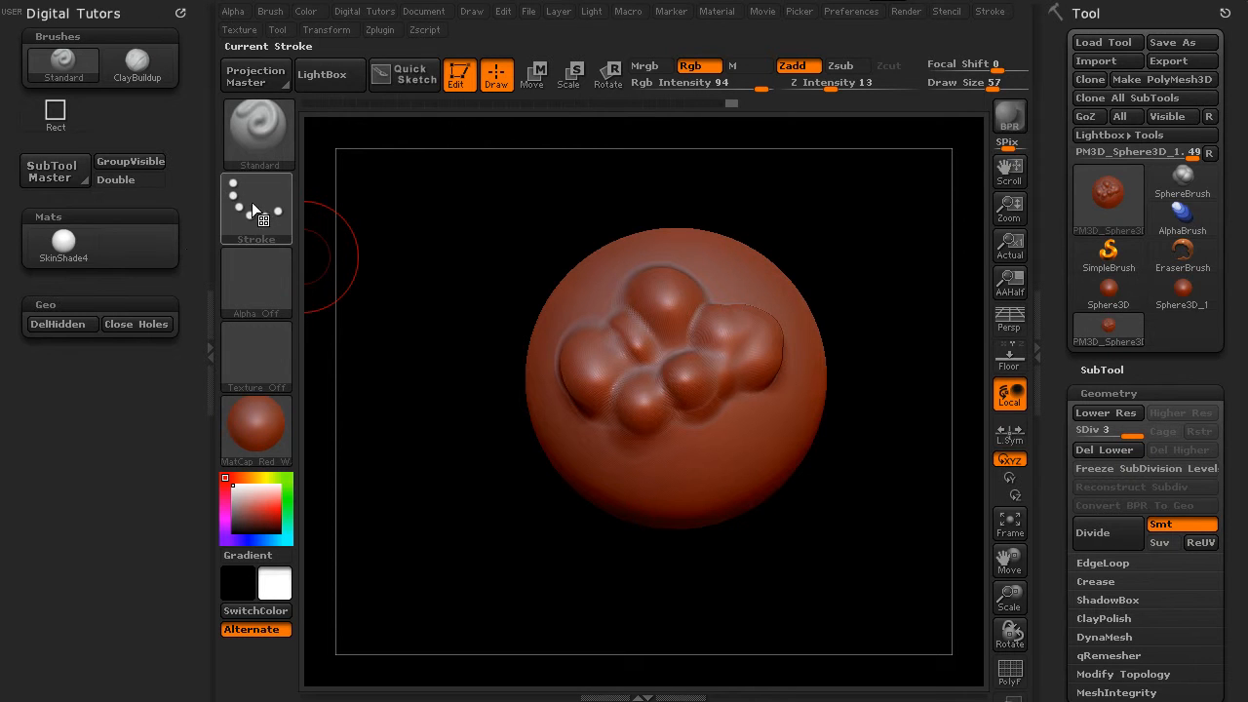
{"action": "left_click", "coordinate": [61, 176]}
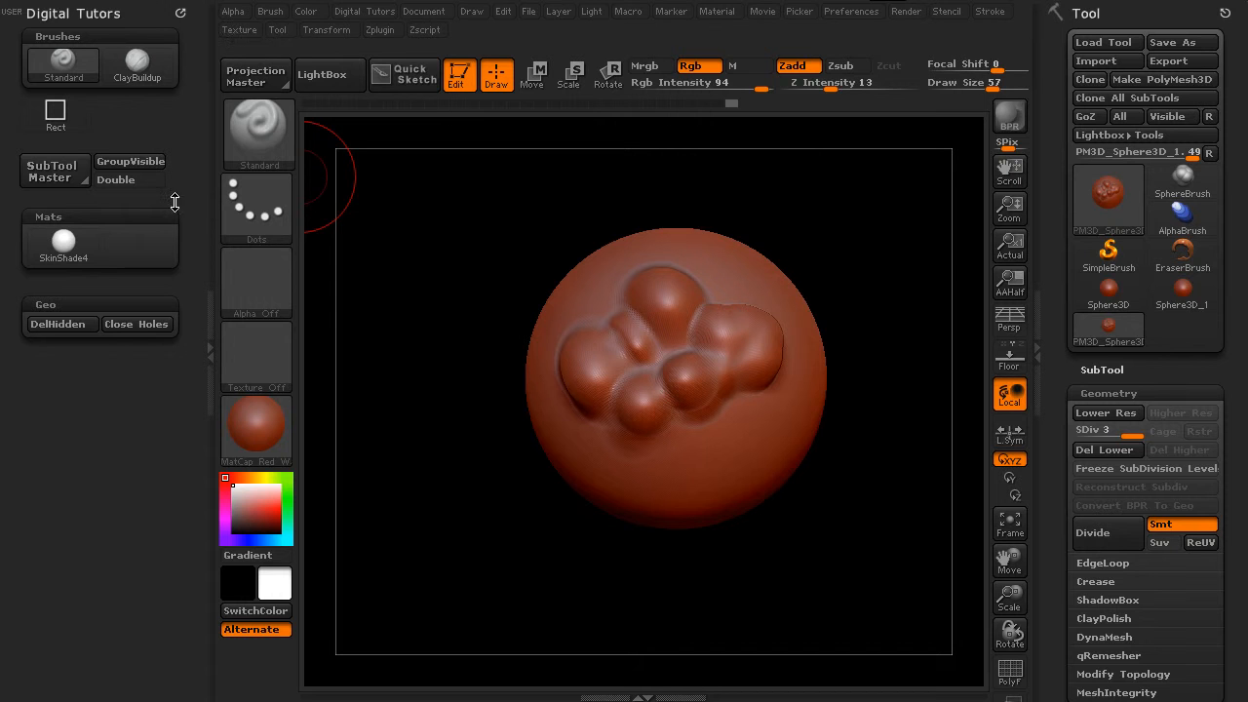
{"action": "key", "text": "ctrl"}
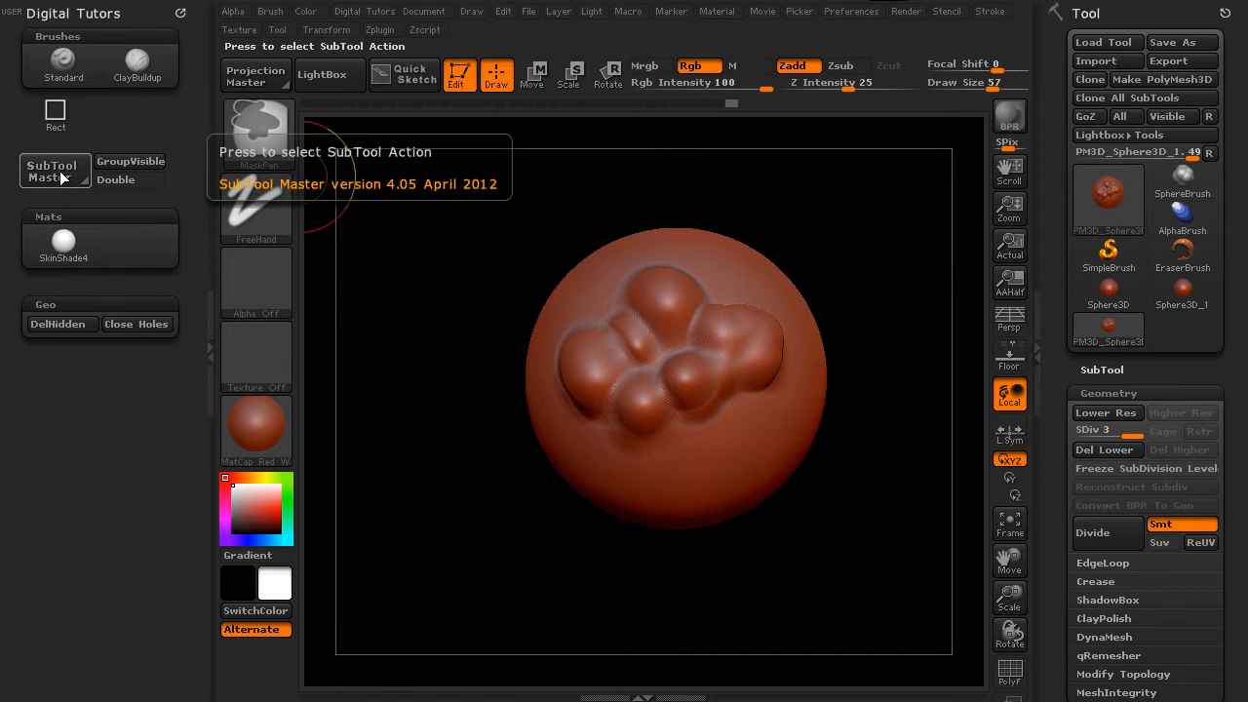
{"action": "left_click", "coordinate": [62, 177], "text": "ctrl+alt"}
{"action": "key", "text": "Escape"}
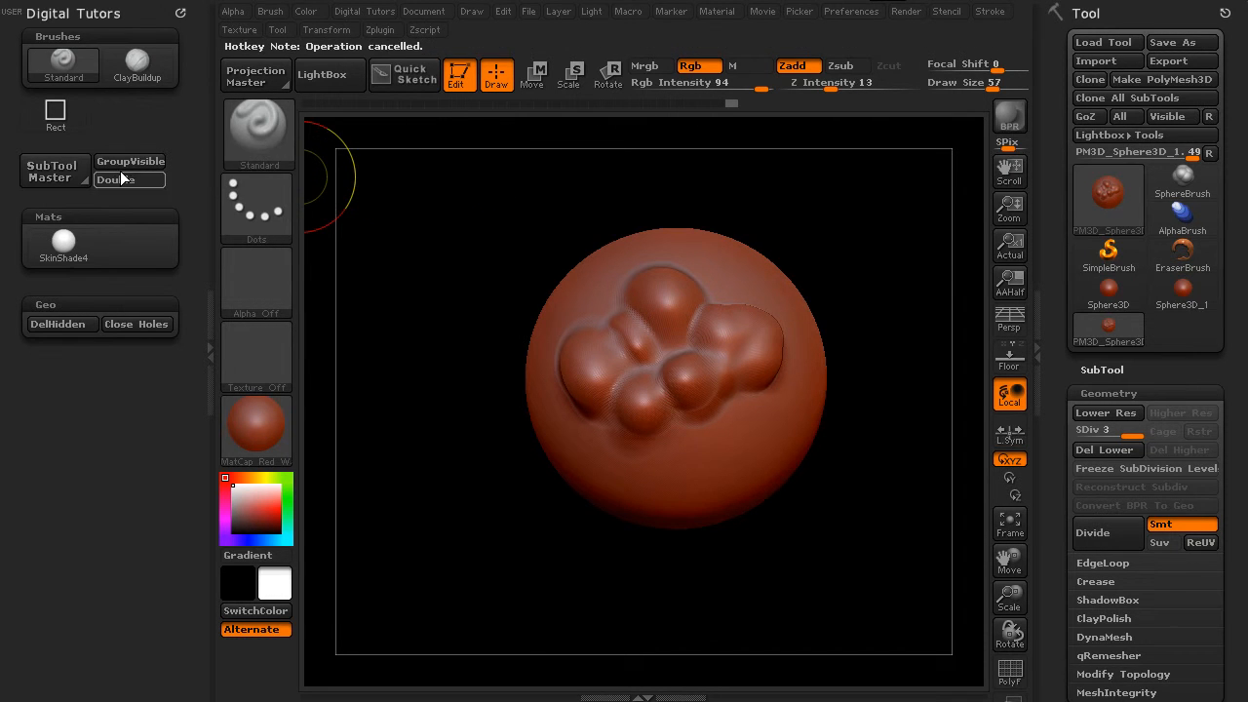
Assign a custom hotkey to the SubTool Master plugin and try assigning the same hotkey to it again
{"action": "key", "text": "ctrl"}
{"action": "left_click", "coordinate": [52, 175], "text": "ctrl+alt"}
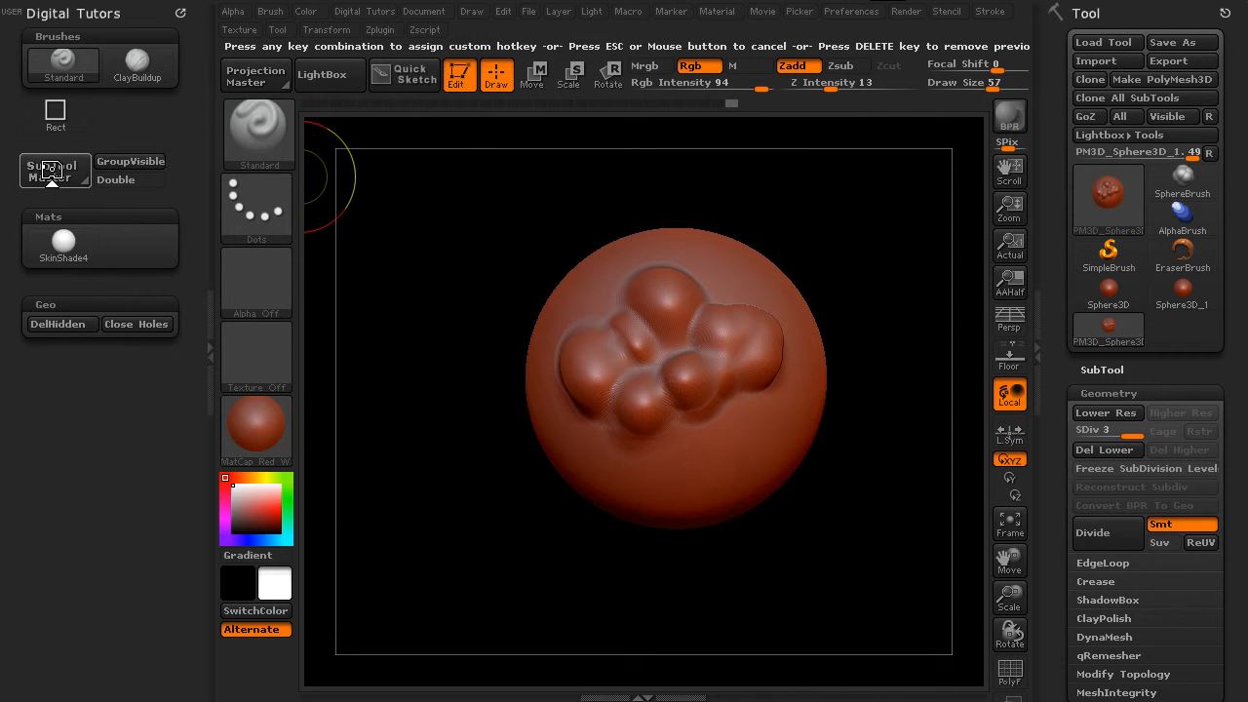
{"action": "key", "text": "plus"}
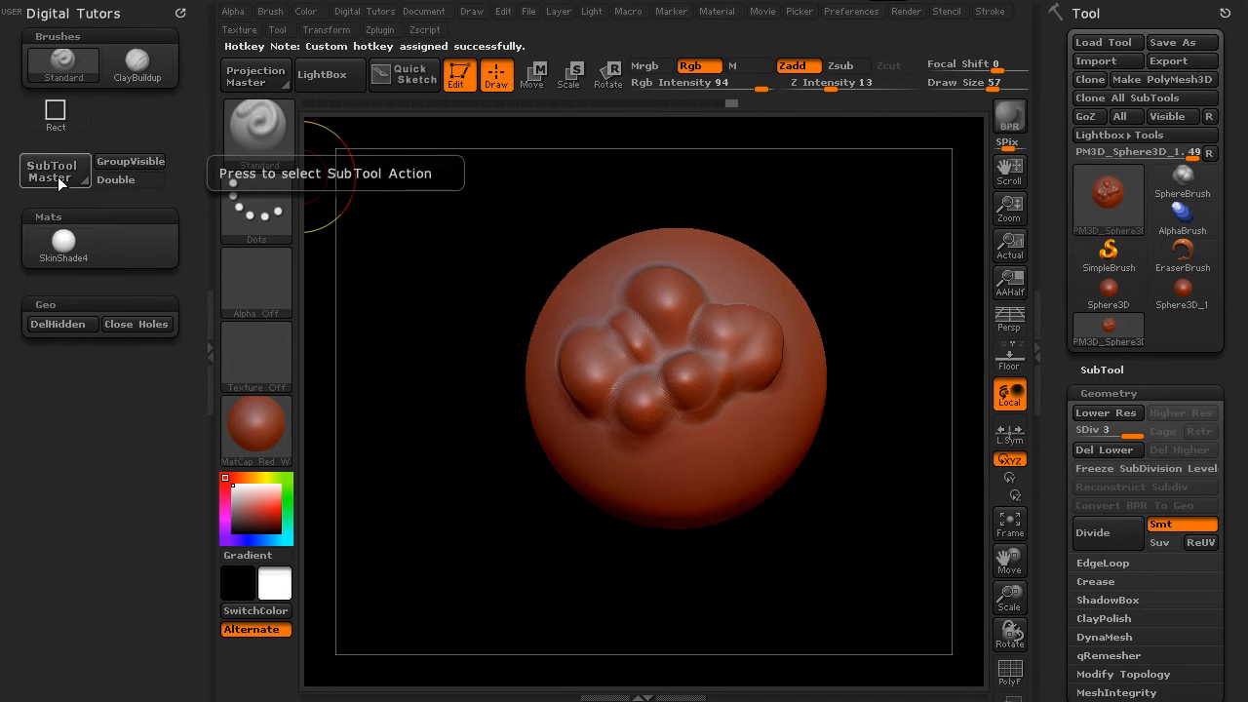
{"action": "left_click", "coordinate": [58, 177], "text": "ctrl+alt"}
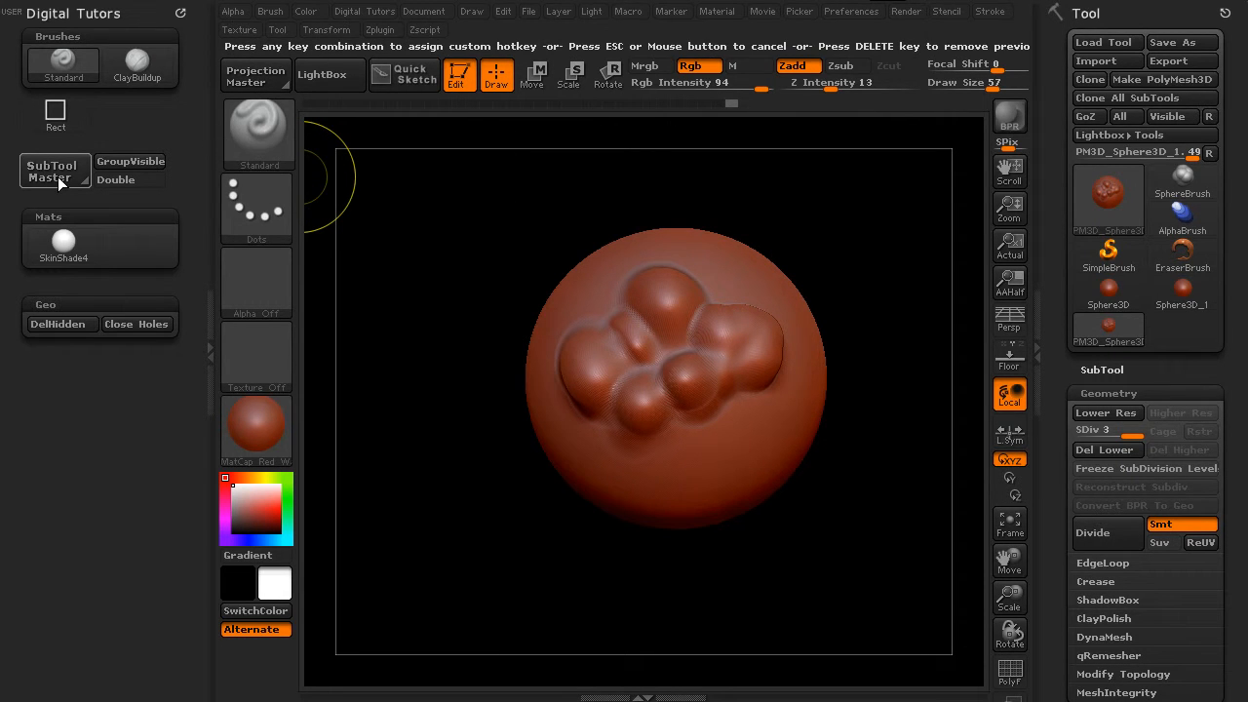
{"action": "key", "text": "plus"}
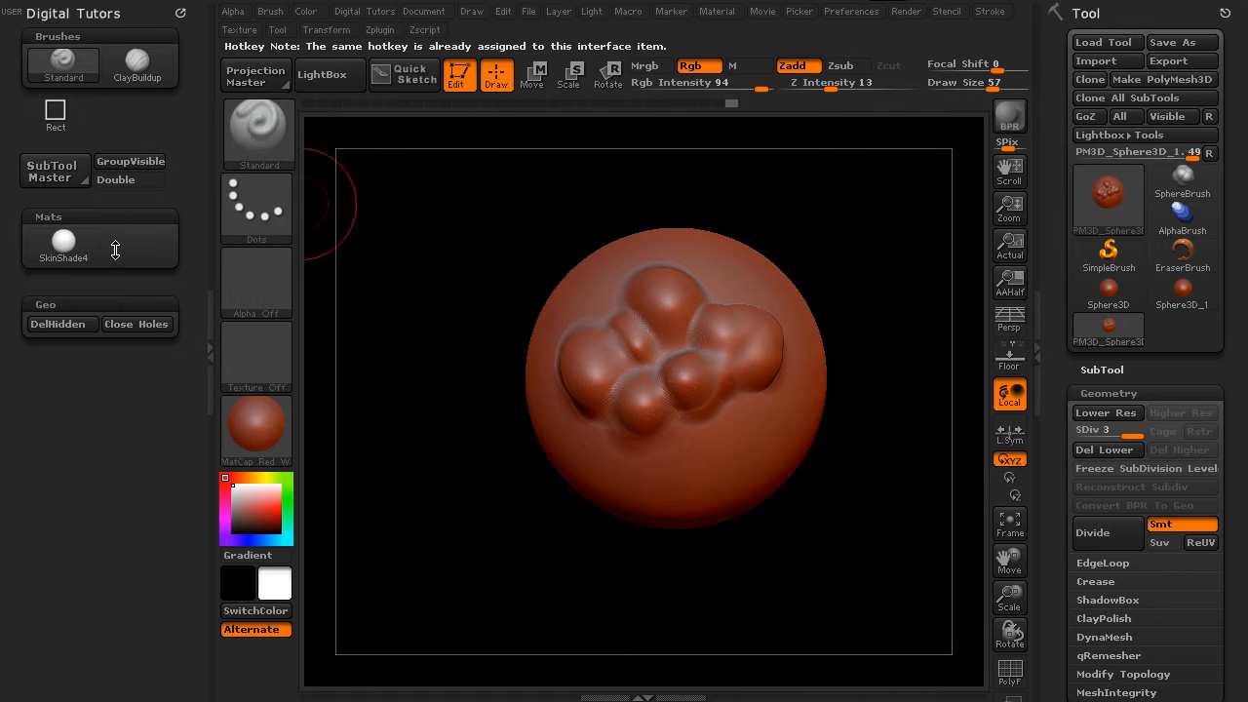
Sculpt another bump on the sphere, and test the custom hotkey by opening and closing SubTool Master
{"action": "mouse_move", "coordinate": [459, 322]}
{"action": "left_mouse_down"}
{"action": "mouse_move", "coordinate": [445, 332]}
{"action": "mouse_move", "coordinate": [735, 461]}
{"action": "left_mouse_up"}
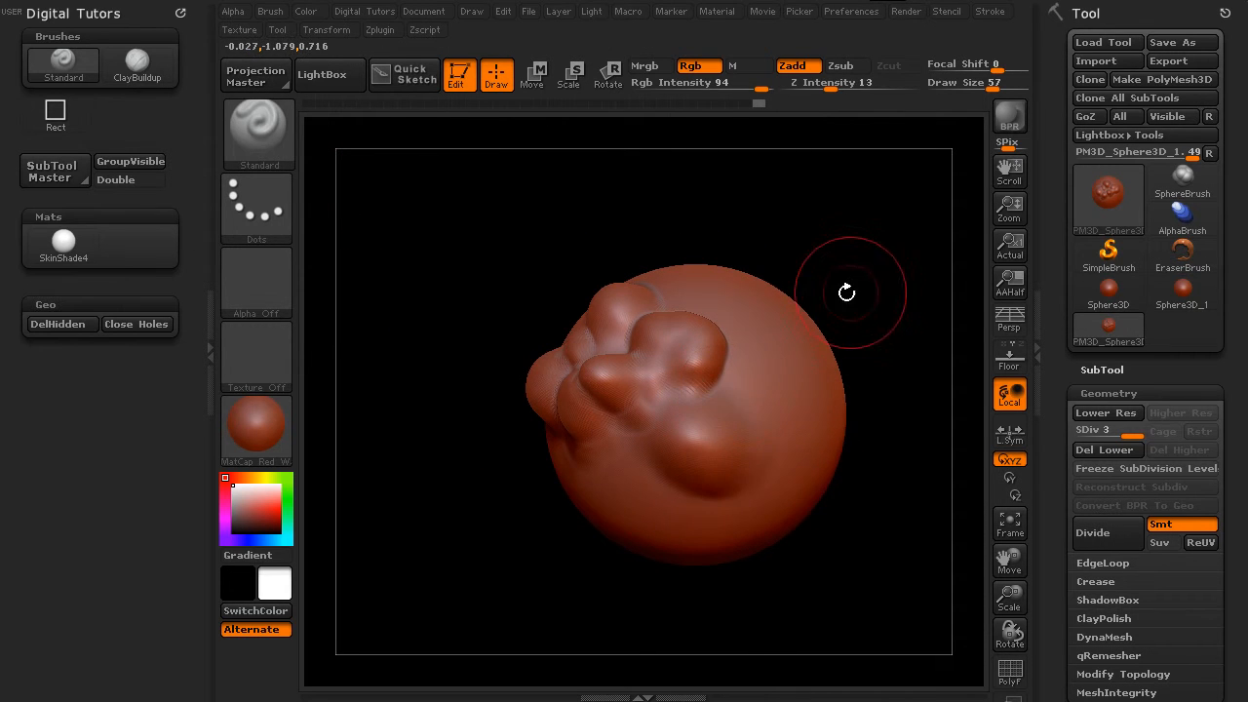
{"action": "left_click_drag", "start_coordinate": [849, 287], "coordinate": [819, 301]}
{"action": "key", "text": "n"}
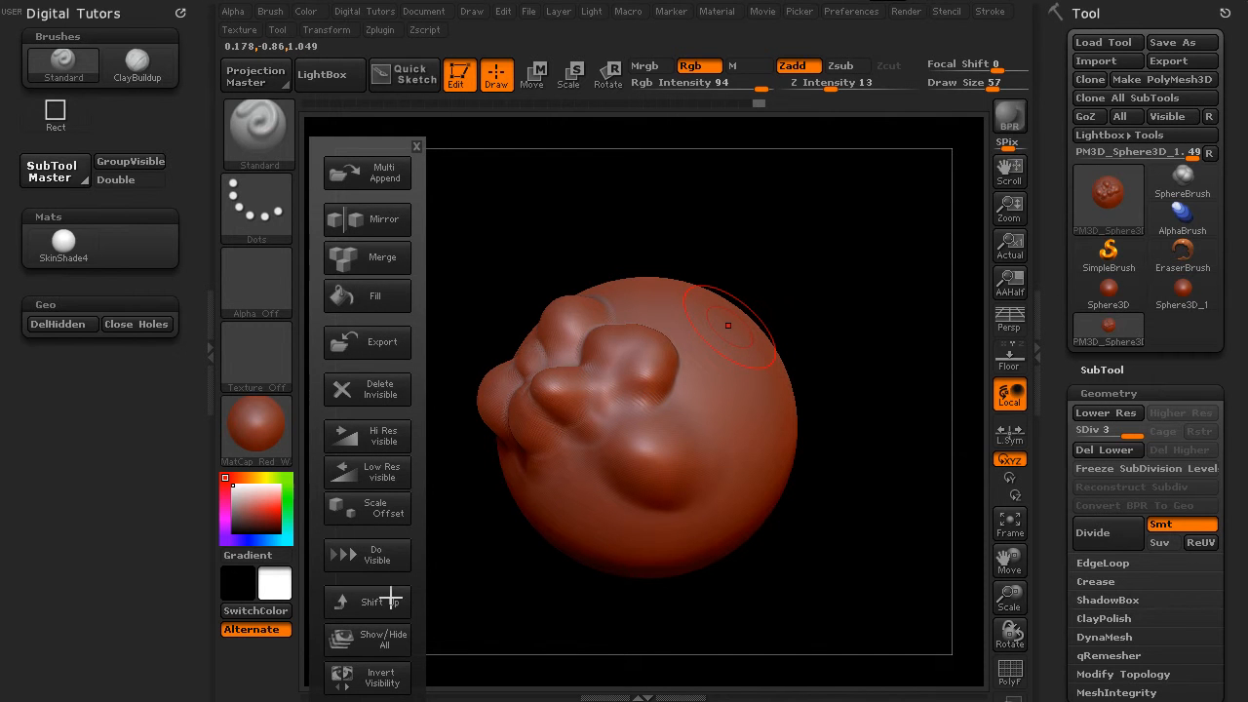
{"action": "left_click", "coordinate": [416, 147]}
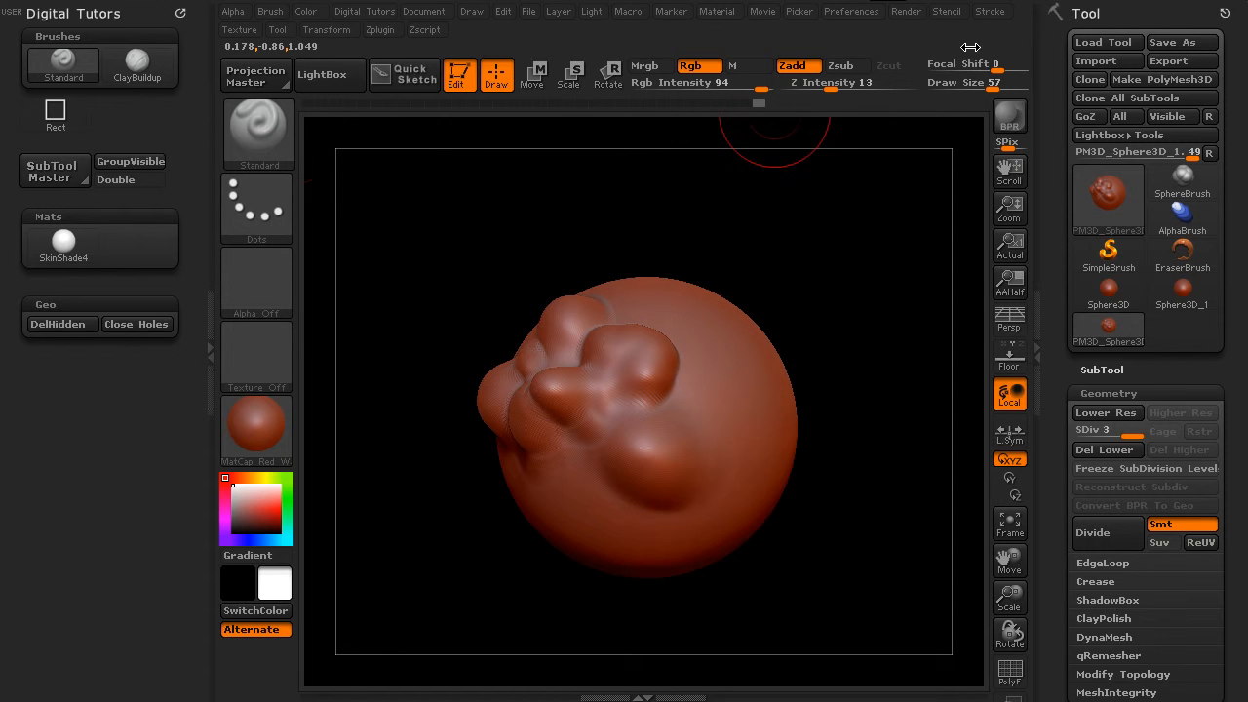
Hide the custom Digital Tutors palette, and open and close SubTool Master once more with its hotkey
{"action": "left_click", "coordinate": [372, 30]}
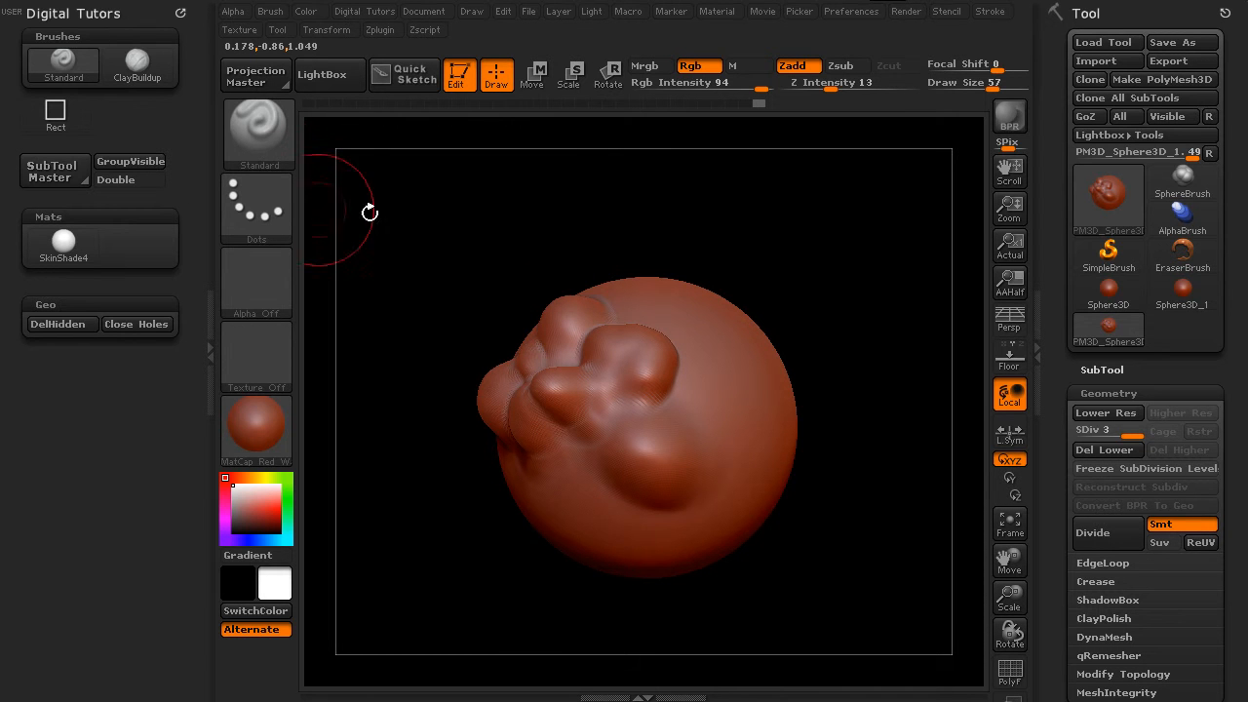
{"action": "left_click", "coordinate": [209, 337]}
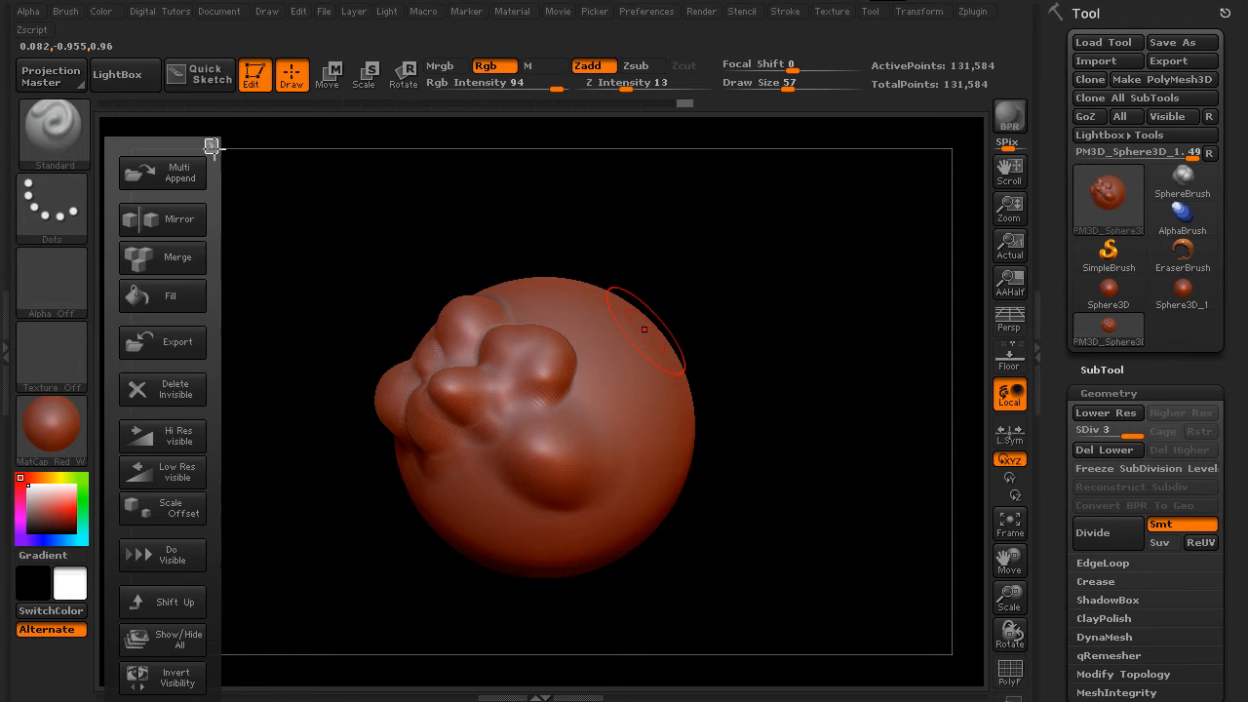
{"action": "left_click", "coordinate": [214, 150]}
{"action": "mouse_move", "coordinate": [761, 376]}
{"action": "left_mouse_down", "text": "alt"}
{"action": "mouse_move", "coordinate": [842, 412]}
{"action": "mouse_move", "coordinate": [752, 367]}
{"action": "left_mouse_up", "text": "alt"}
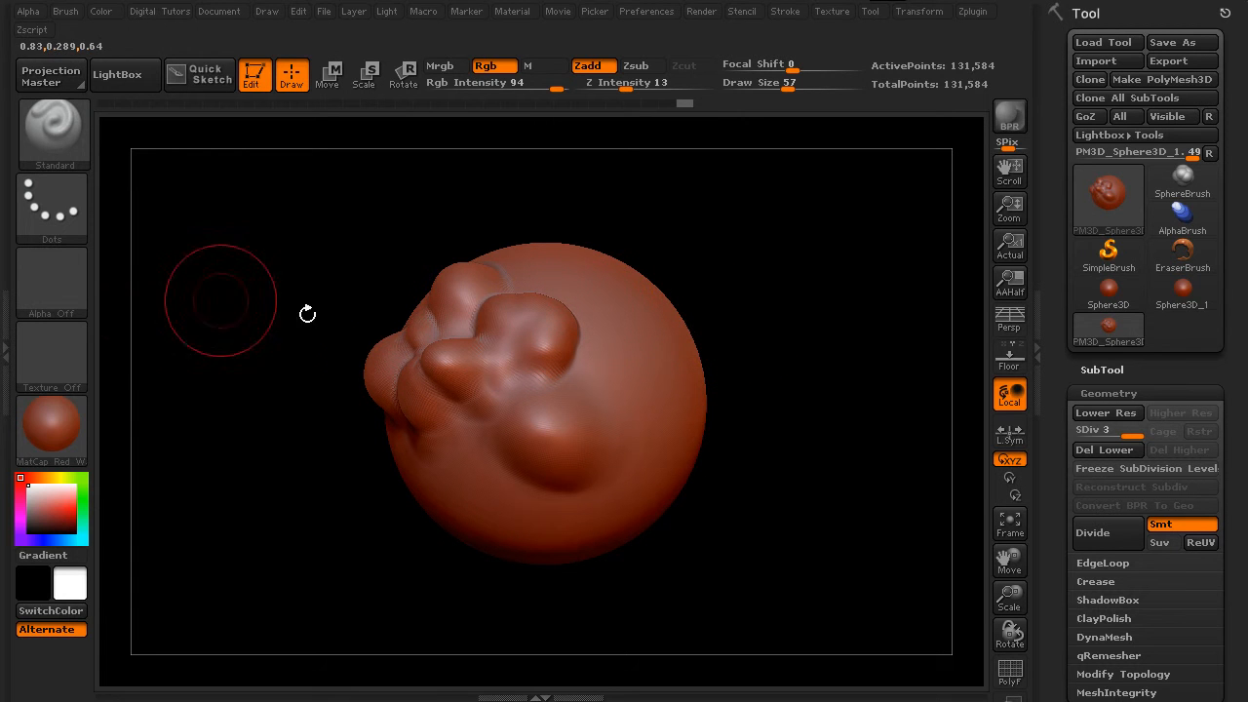
Remove the custom hotkey from SubTool Master in the custom Digital Tutors palette, and hide the palette
{"action": "left_click", "coordinate": [8, 333]}
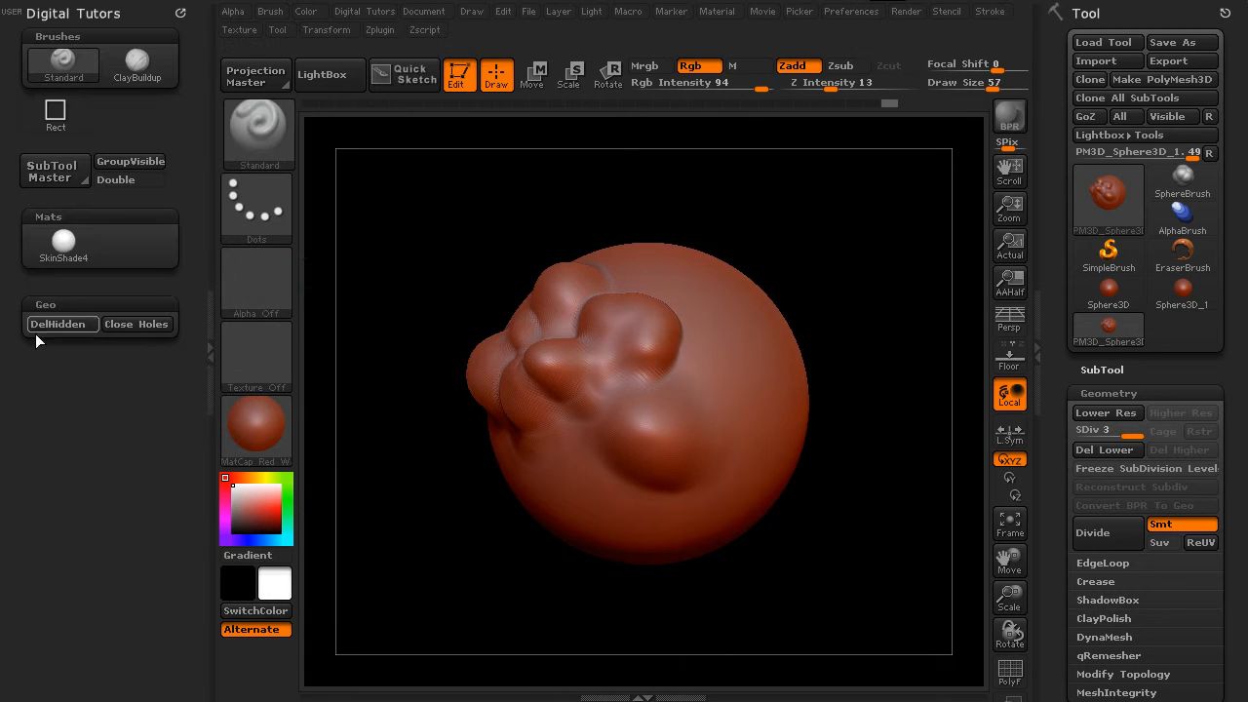
{"action": "left_click", "coordinate": [56, 180], "text": "ctrl+alt"}
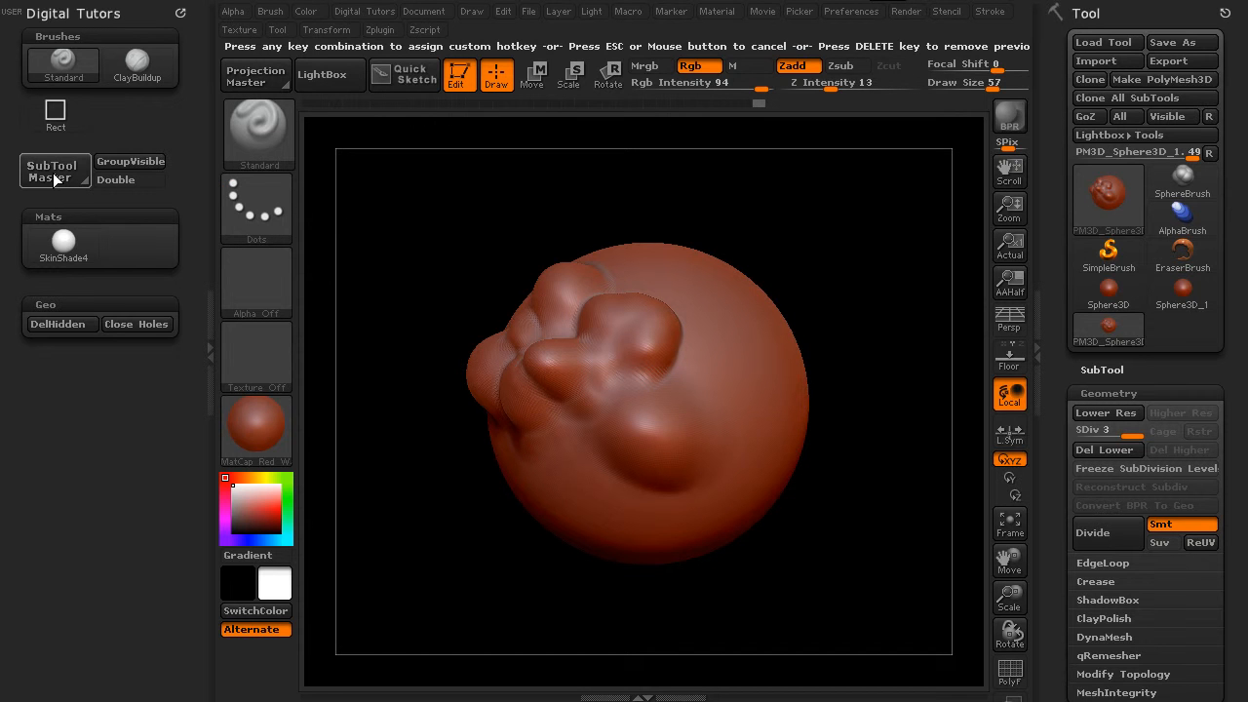
{"action": "key", "text": "Delete"}
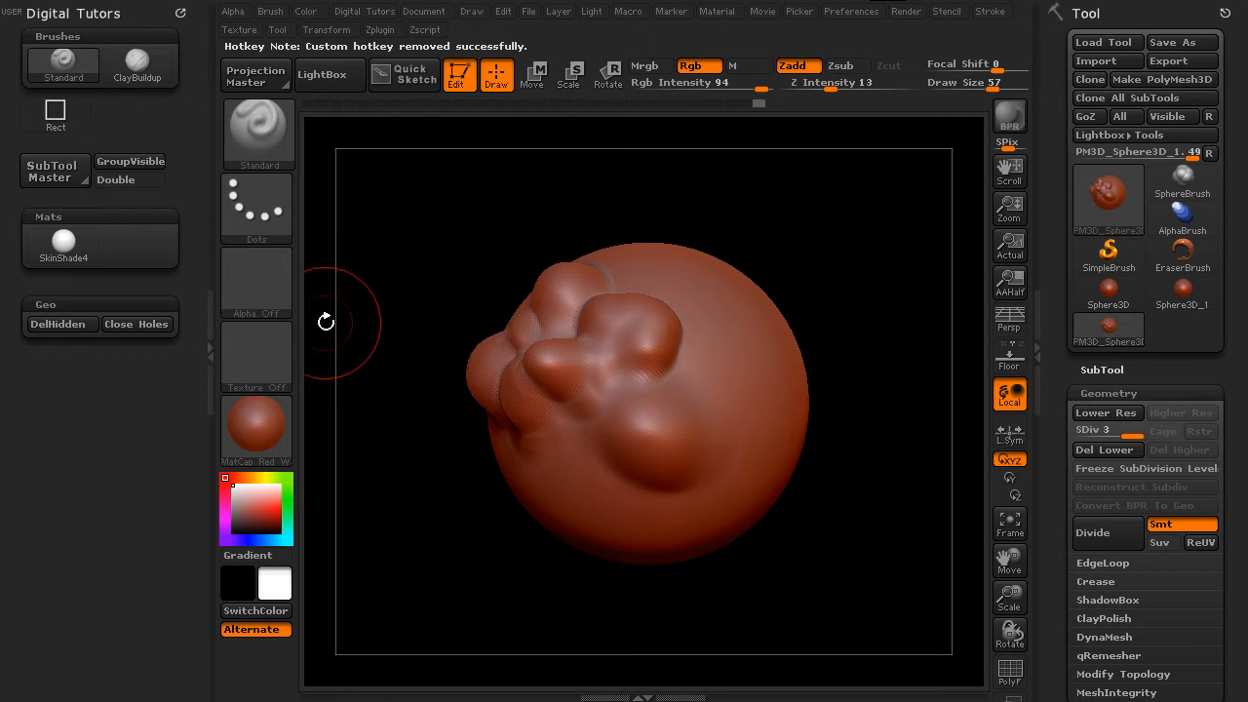
{"action": "left_click", "coordinate": [209, 336]}
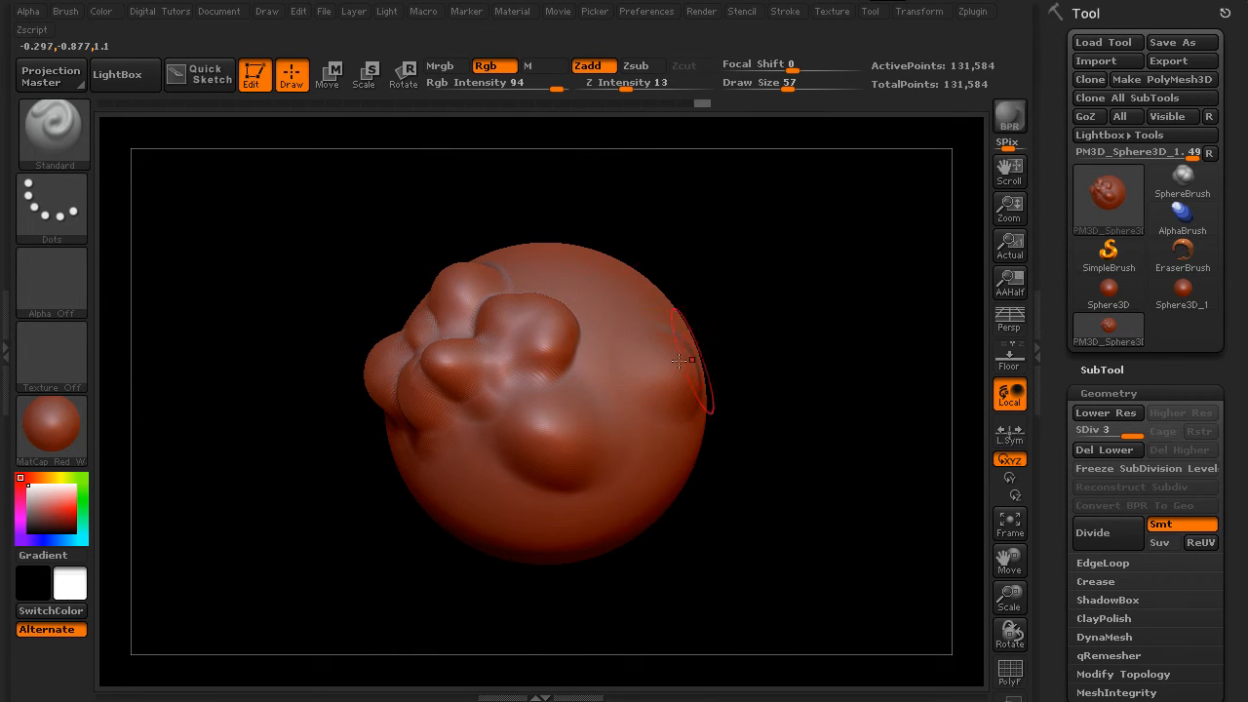
Show the custom Digital Tutors palette again and assign 1 as the custom hotkey for SubTool Master
{"action": "left_click", "coordinate": [5, 331]}
{"action": "left_click", "coordinate": [63, 60]}
{"action": "left_click", "coordinate": [60, 179], "text": "ctrl+alt"}
{"action": "key", "text": "1"}
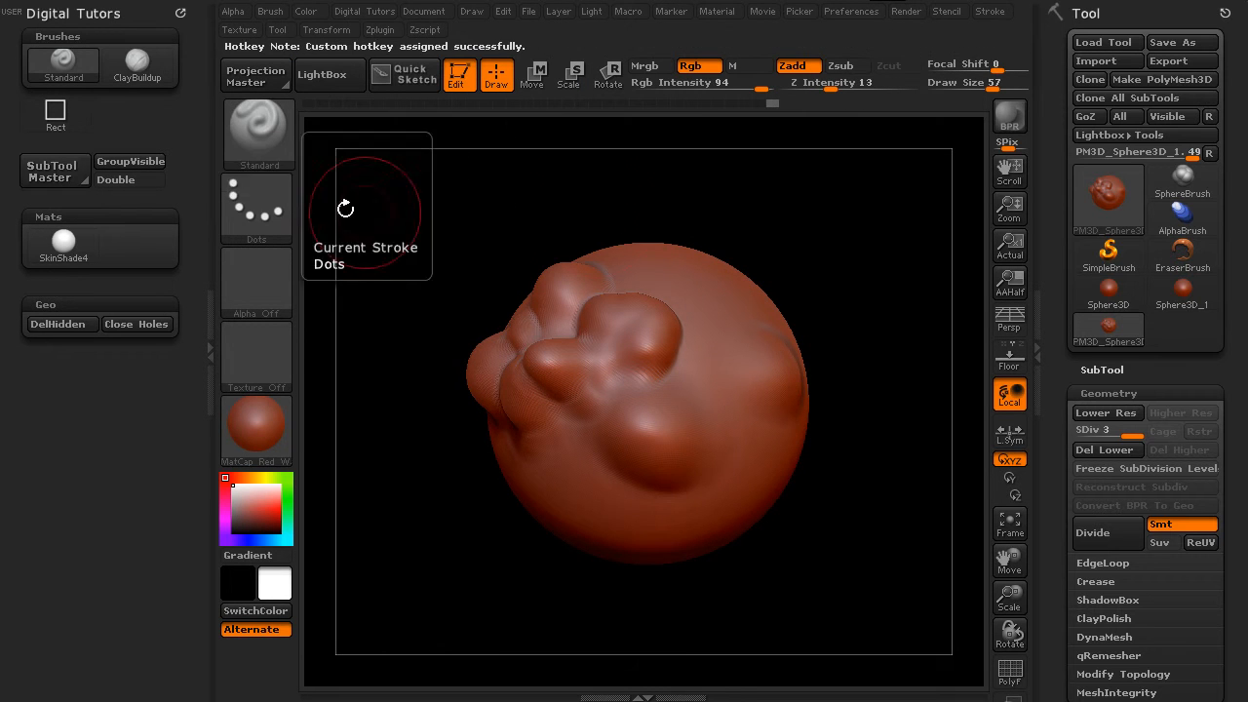
Test the new hotkey by opening and closing SubTool Master, and hide the custom Digital Tutors palette
{"action": "left_click_drag", "start_coordinate": [810, 273], "coordinate": [786, 287]}
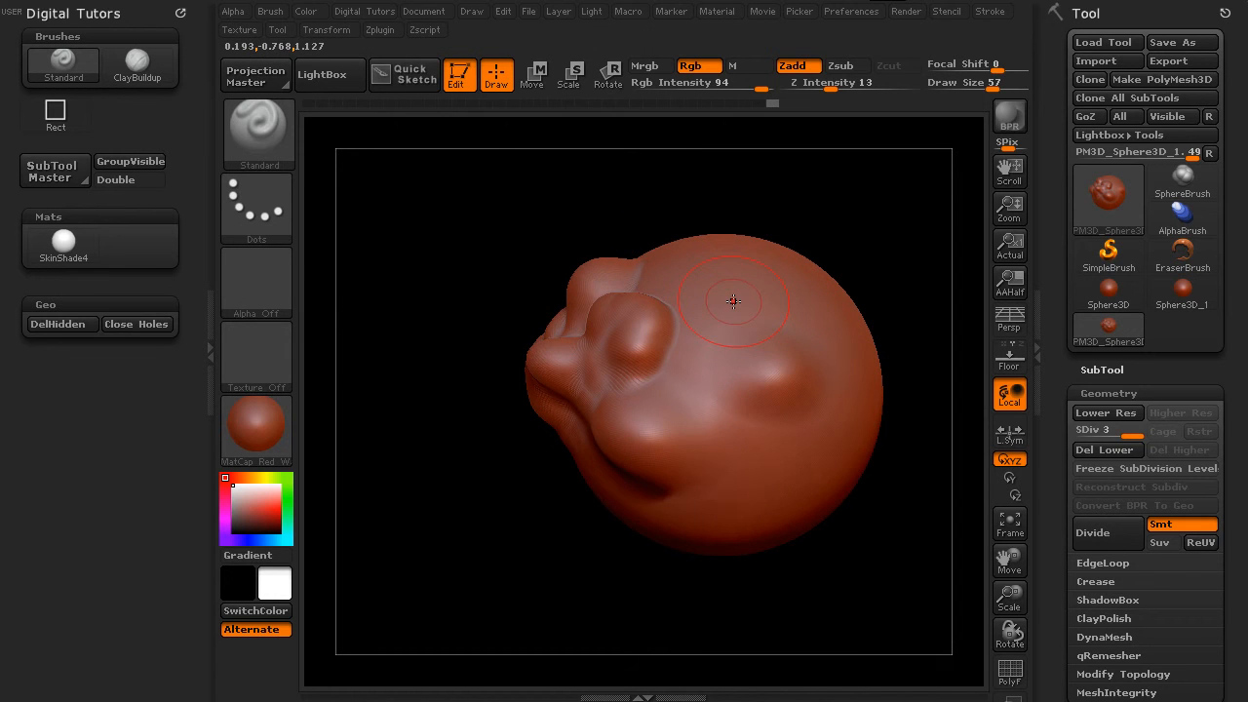
{"action": "key", "text": "1"}
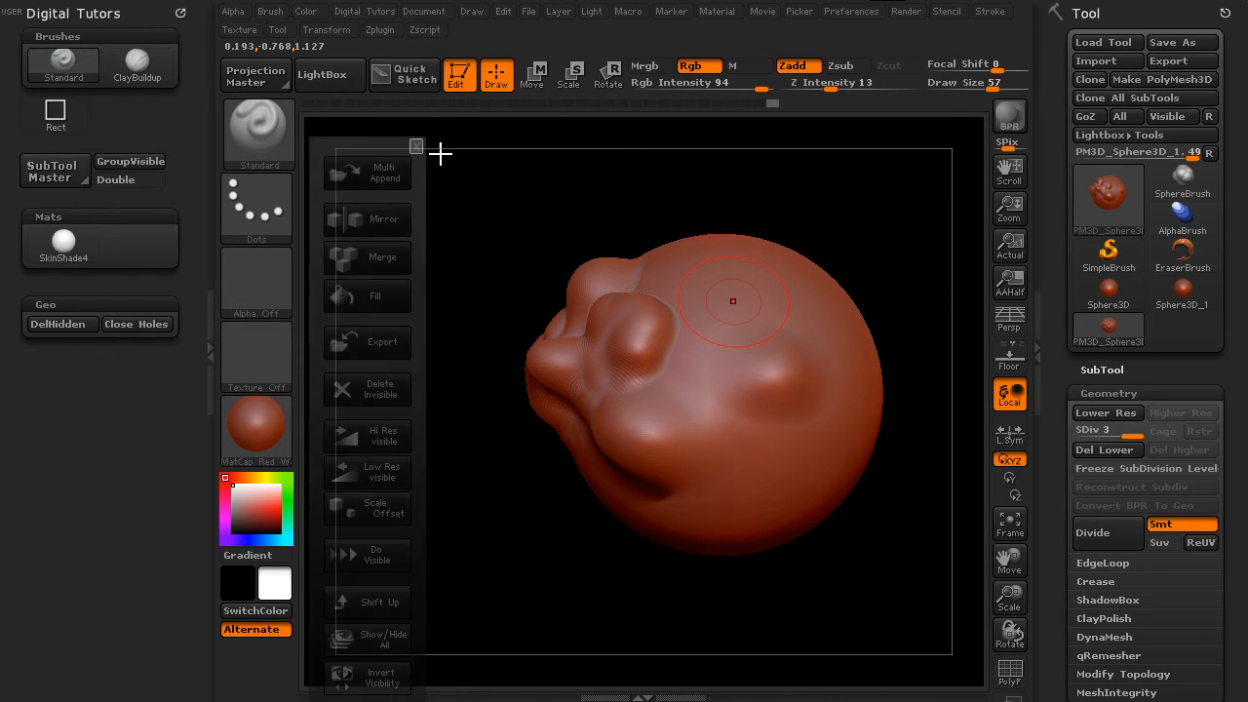
{"action": "left_click", "coordinate": [204, 306]}
{"action": "mouse_move", "coordinate": [799, 279]}
{"action": "left_mouse_down"}
{"action": "mouse_move", "coordinate": [786, 287]}
{"action": "mouse_move", "coordinate": [799, 331]}
{"action": "mouse_move", "coordinate": [819, 334]}
{"action": "left_mouse_up"}
{"action": "left_click_drag", "start_coordinate": [759, 336], "coordinate": [847, 385], "text": "alt"}
{"action": "left_click_drag", "start_coordinate": [724, 330], "coordinate": [816, 377], "text": "alt"}
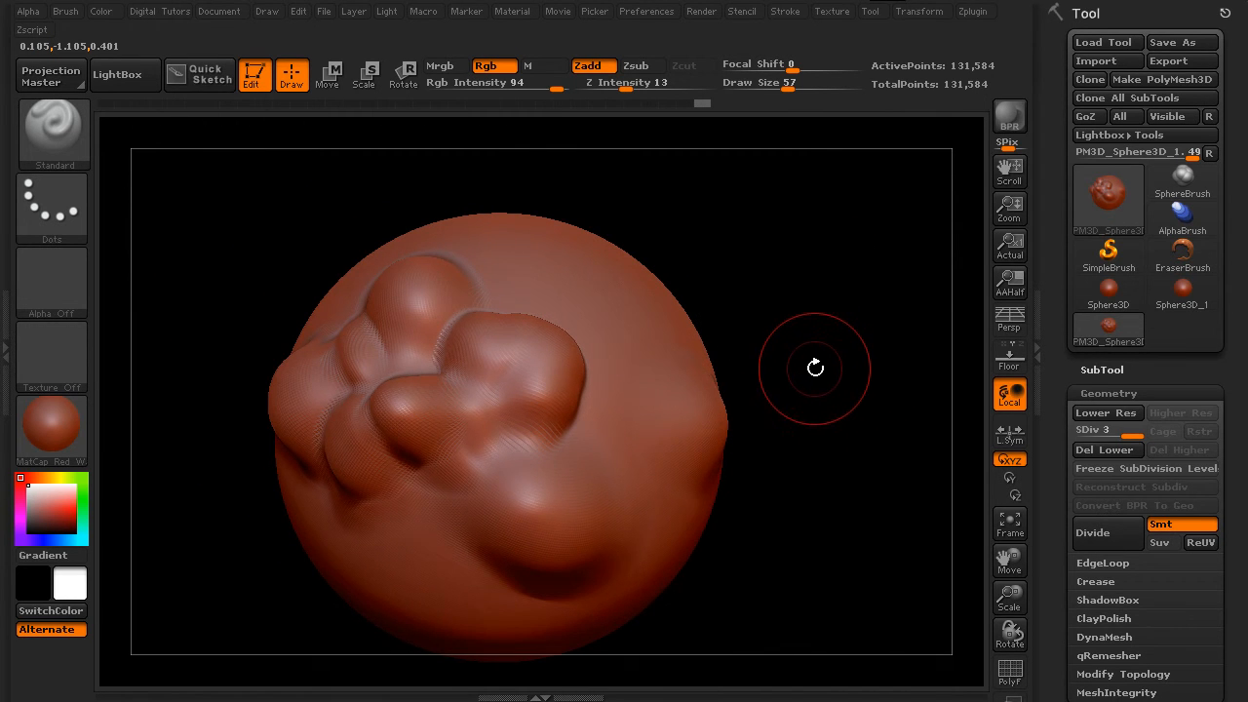
{"action": "left_click_drag", "start_coordinate": [835, 345], "coordinate": [844, 337], "text": "alt"}
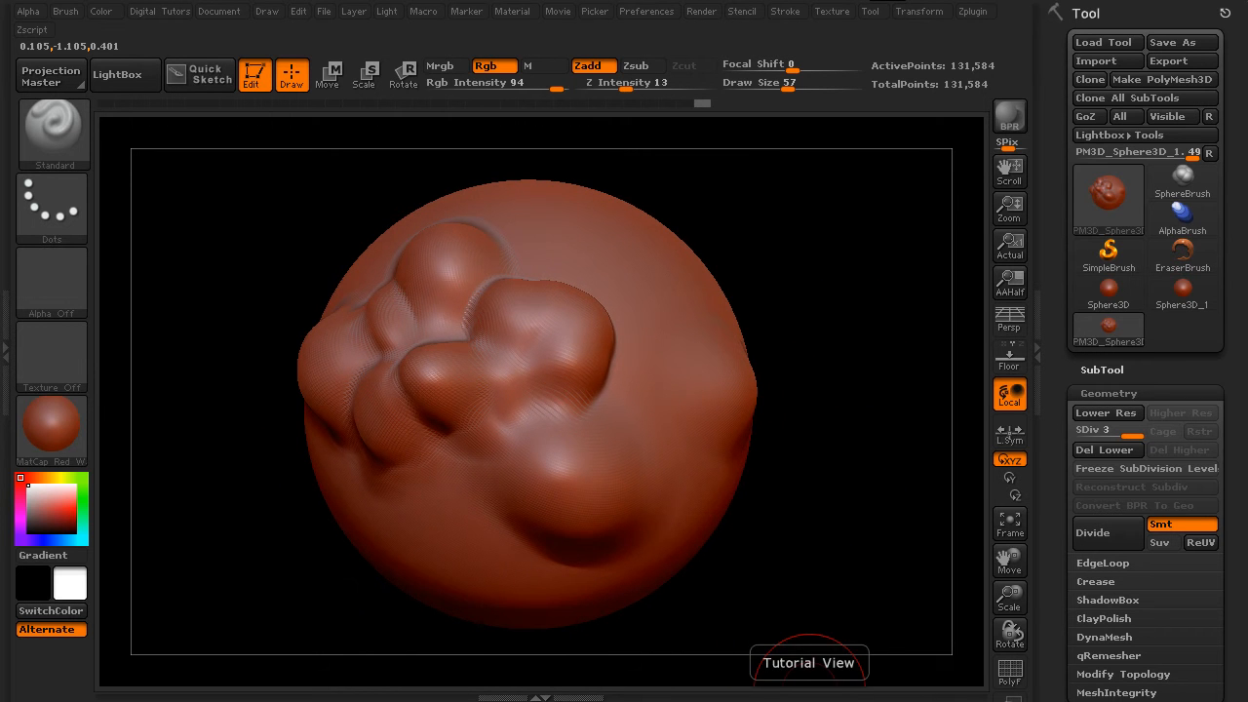
{"action": "mouse_move", "coordinate": [882, 492]}
{"action": "left_mouse_down", "text": "alt"}
{"action": "mouse_move", "coordinate": [861, 474]}
{"action": "mouse_move", "coordinate": [872, 484]}
{"action": "mouse_move", "coordinate": [839, 510]}
{"action": "mouse_move", "coordinate": [805, 505]}
{"action": "mouse_move", "coordinate": [806, 518]}
{"action": "mouse_move", "coordinate": [776, 527]}
{"action": "mouse_move", "coordinate": [822, 532]}
{"action": "mouse_move", "coordinate": [861, 488]}
{"action": "mouse_move", "coordinate": [844, 502]}
{"action": "mouse_move", "coordinate": [861, 427]}
{"action": "mouse_move", "coordinate": [918, 424]}
{"action": "left_mouse_up", "text": "alt"}
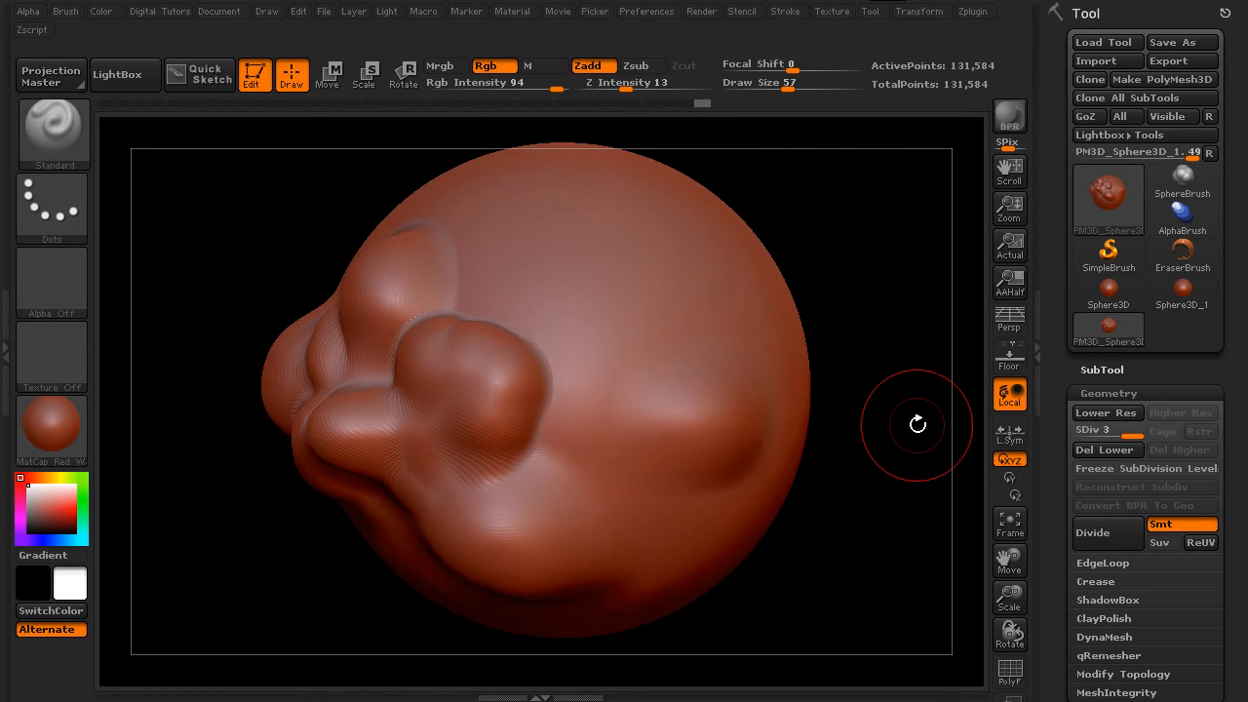
{"action": "mouse_move", "coordinate": [897, 365]}
{"action": "left_mouse_down"}
{"action": "mouse_move", "coordinate": [897, 402]}
{"action": "mouse_move", "coordinate": [892, 389]}
{"action": "mouse_move", "coordinate": [864, 446]}
{"action": "mouse_move", "coordinate": [836, 431]}
{"action": "left_mouse_up"}
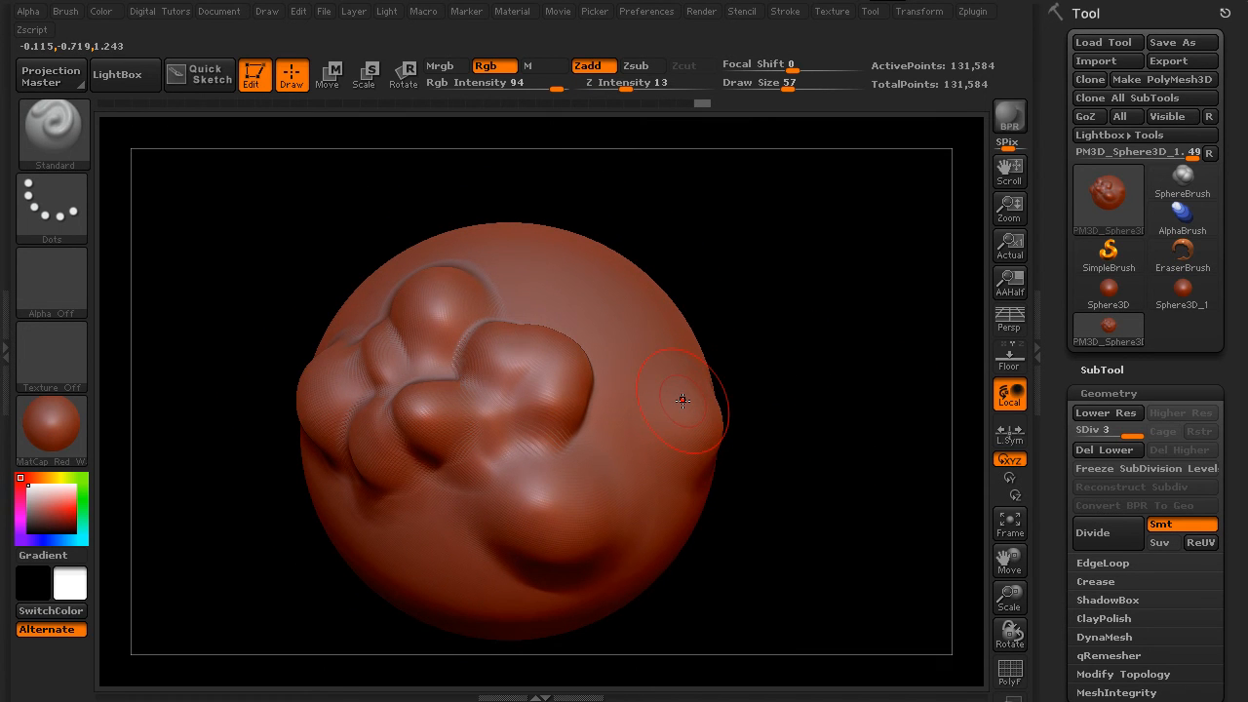